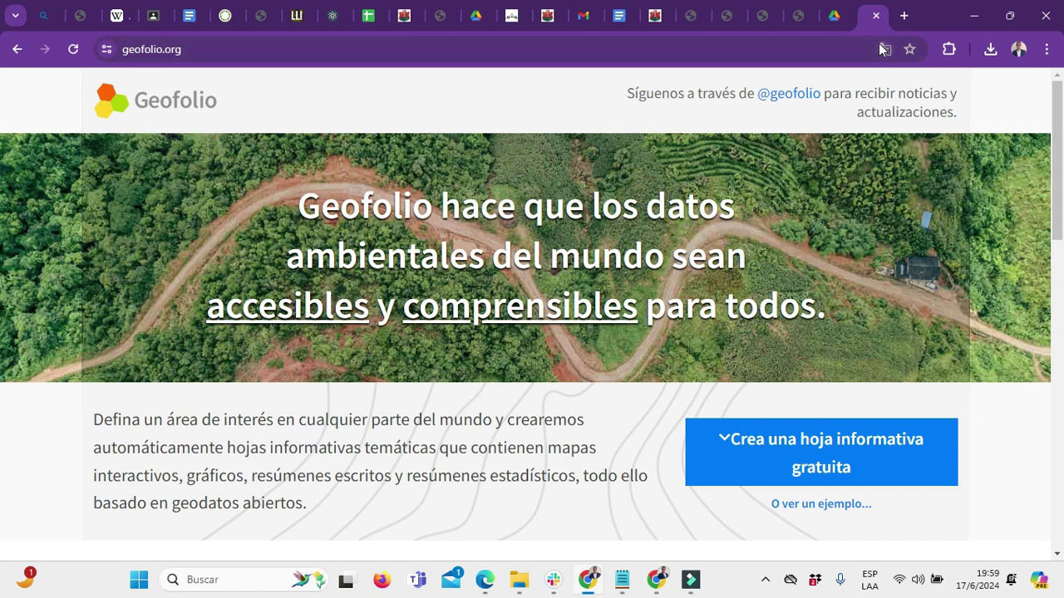
Show the page in its original English, switch the translation back to Spanish and close the translation options.
{"action": "left_click", "coordinate": [883, 48]}
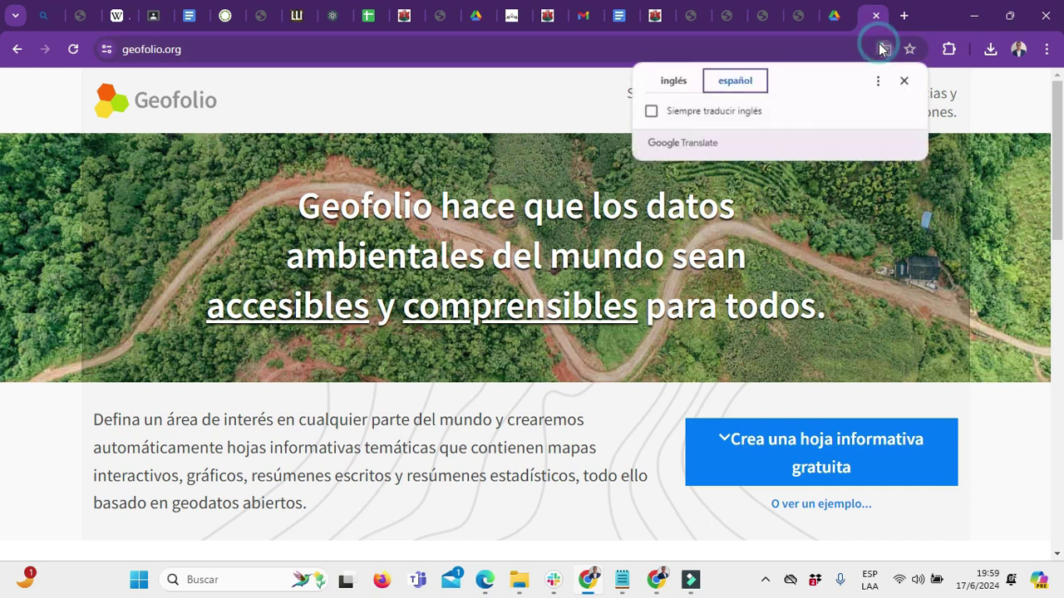
{"action": "left_click", "coordinate": [670, 81]}
{"action": "left_click", "coordinate": [723, 83]}
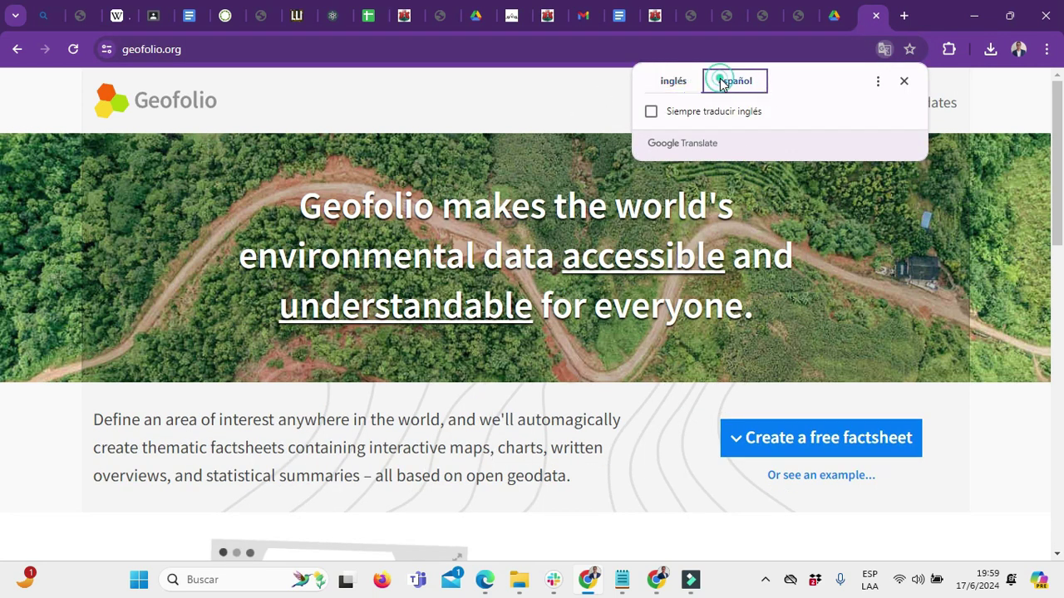
{"action": "left_click", "coordinate": [542, 103]}
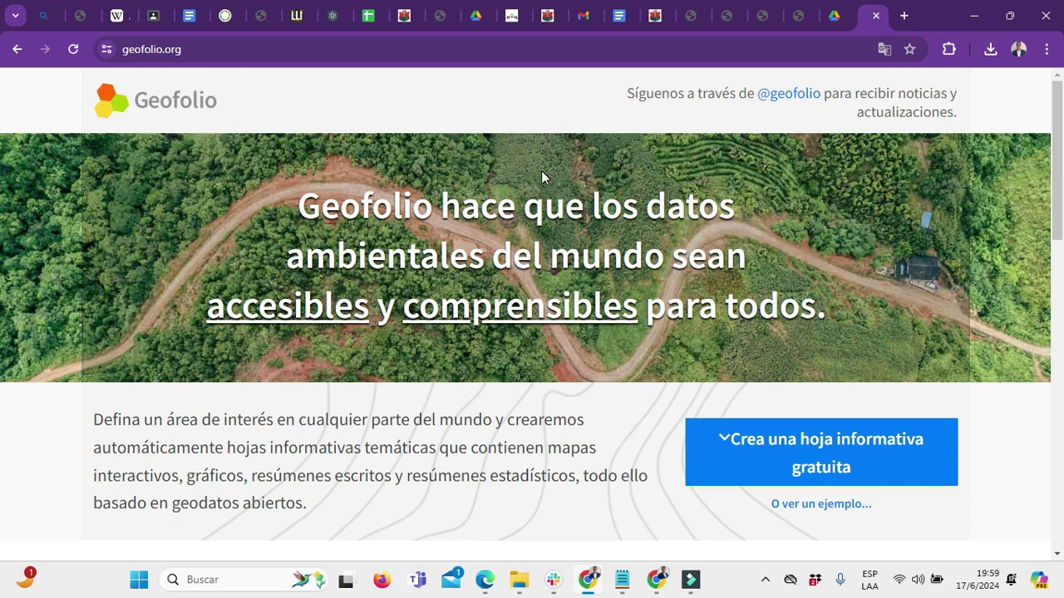
Go to the home page's area-of-interest map and activate drawing over Córdoba province in Argentina.
{"action": "scroll", "coordinate": [541, 177], "scroll_direction": "down", "scroll_amount": 4}
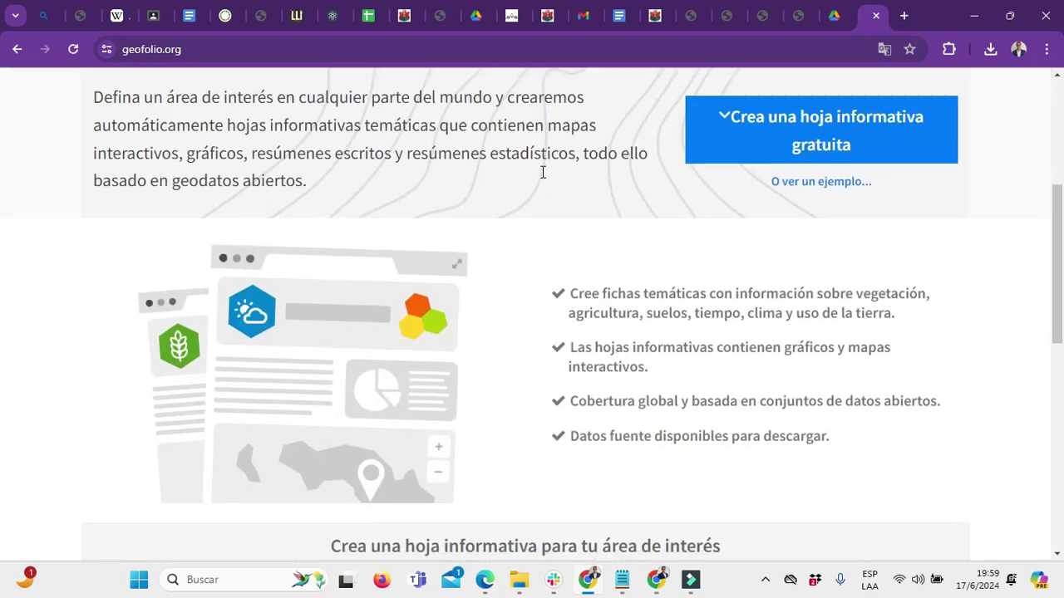
{"action": "scroll", "coordinate": [541, 172], "scroll_direction": "down", "scroll_amount": 4}
{"action": "scroll", "coordinate": [541, 179], "scroll_direction": "up", "scroll_amount": 5}
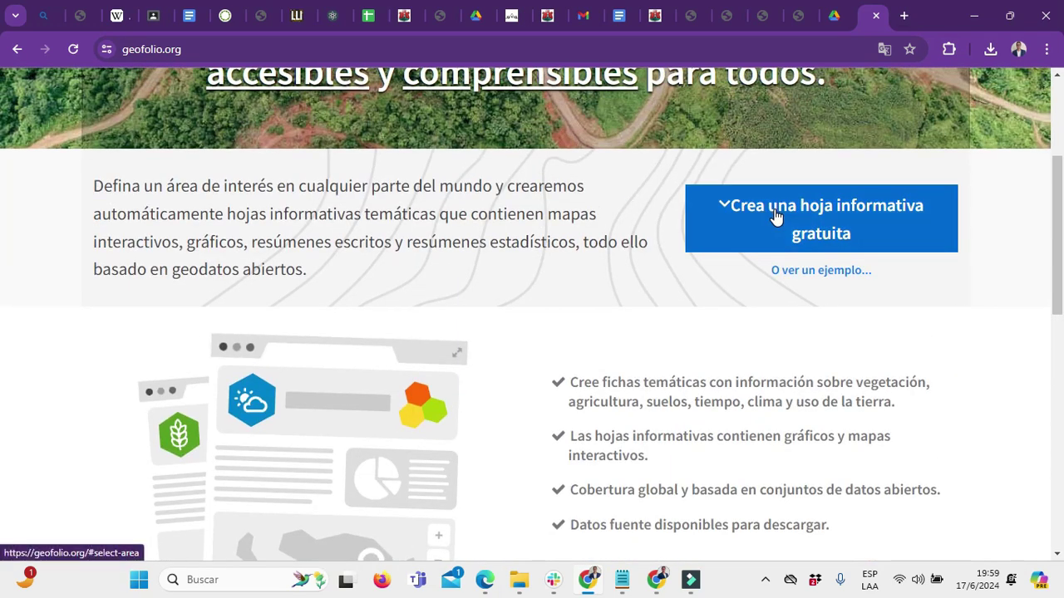
{"action": "scroll", "coordinate": [374, 241], "scroll_direction": "down", "scroll_amount": 5}
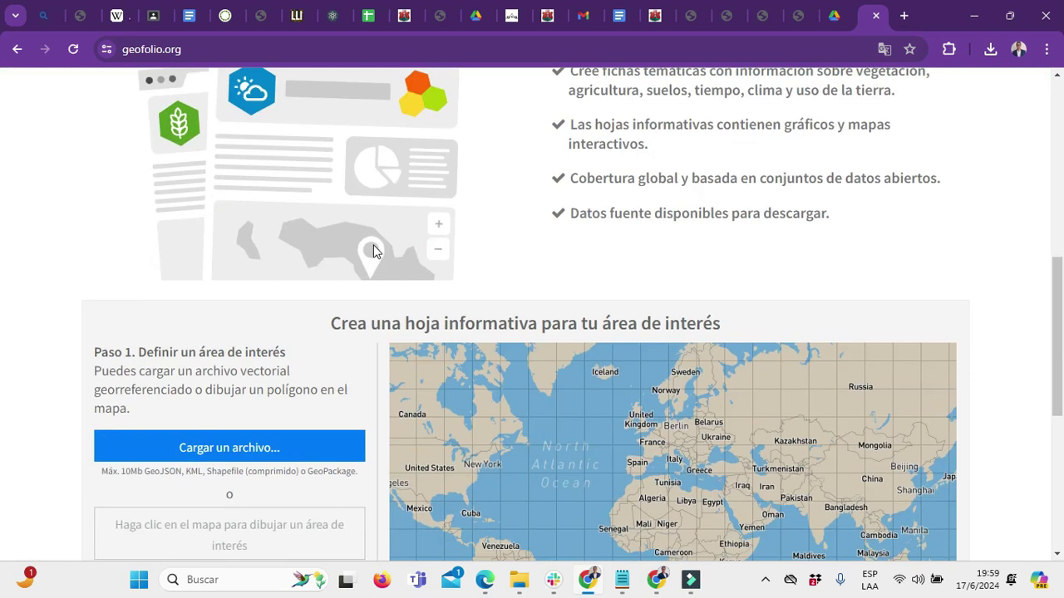
{"action": "scroll", "coordinate": [373, 250], "scroll_direction": "down", "scroll_amount": 2}
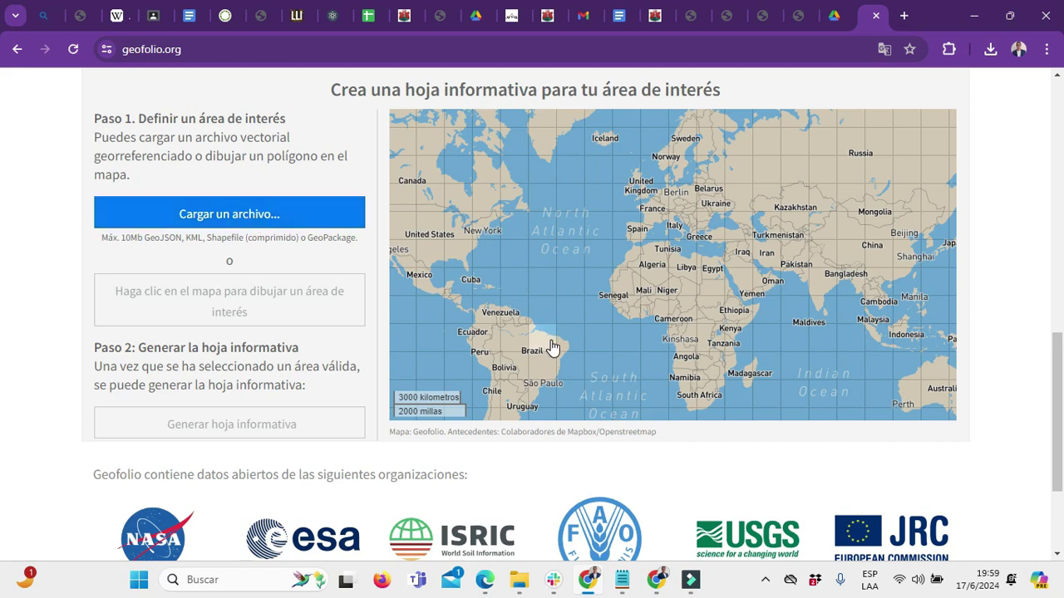
{"action": "left_click_drag", "start_coordinate": [551, 340], "coordinate": [559, 251]}
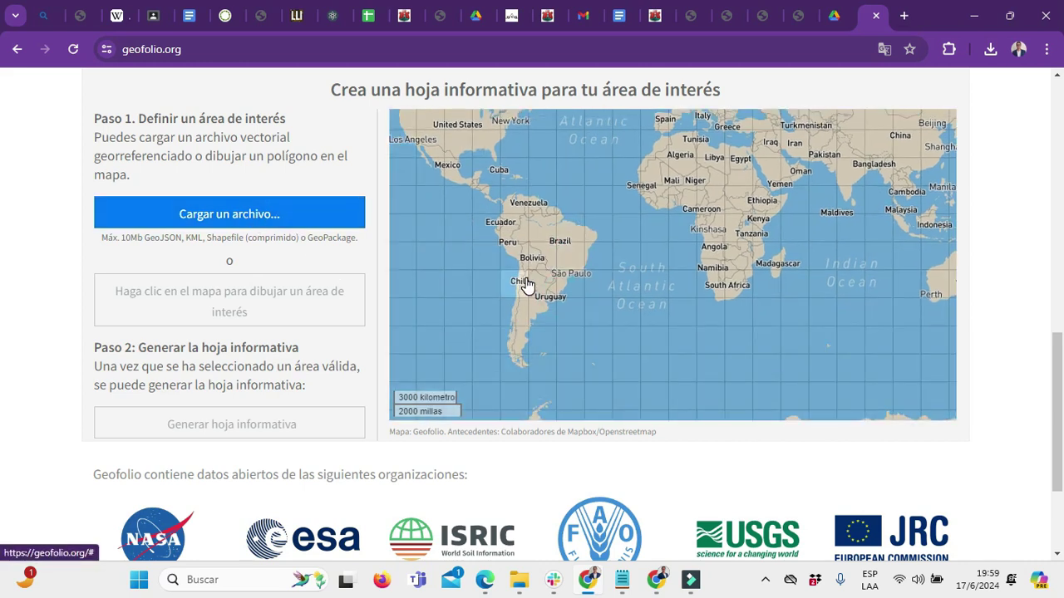
{"action": "double_click", "coordinate": [536, 278]}
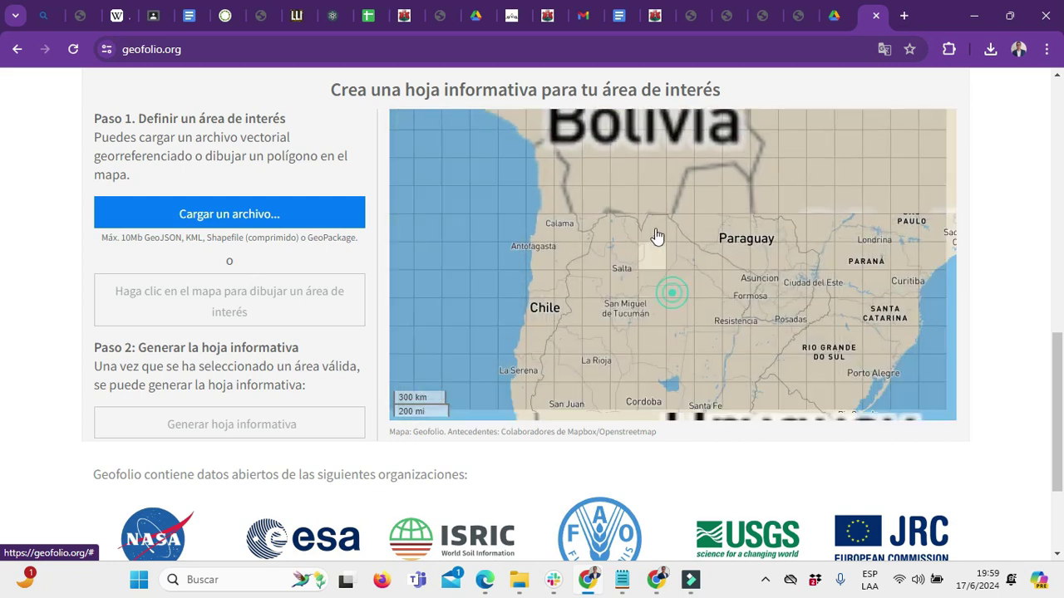
{"action": "double_click", "coordinate": [649, 351]}
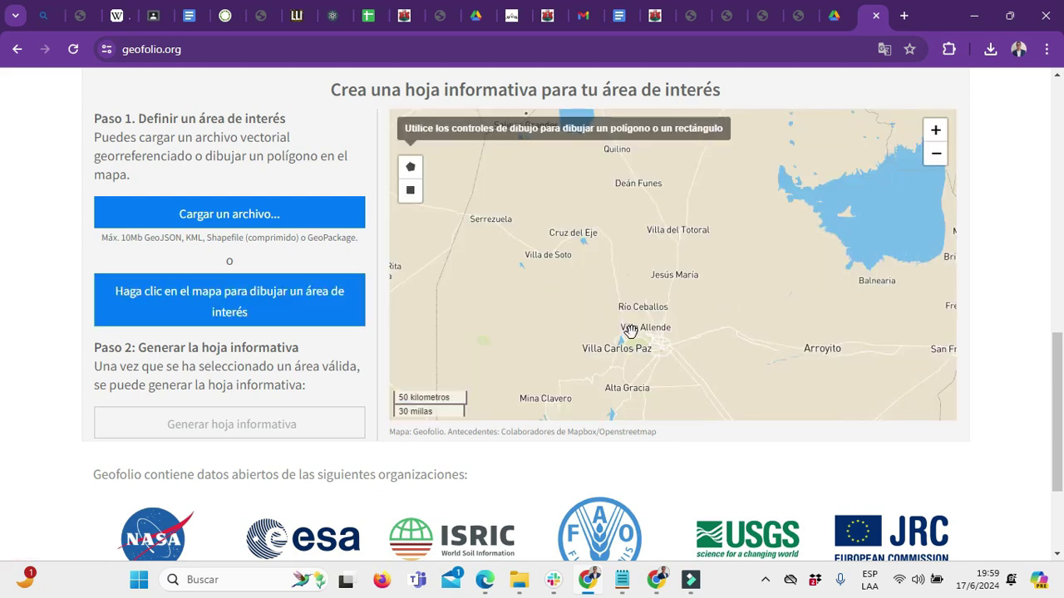
Draw a rectangular area of interest over Barrio Militar General Deheza and Chateau Carreras in Córdoba, adjusting its corners to about 10 square kilometres.
{"action": "left_click_drag", "start_coordinate": [628, 327], "coordinate": [619, 283]}
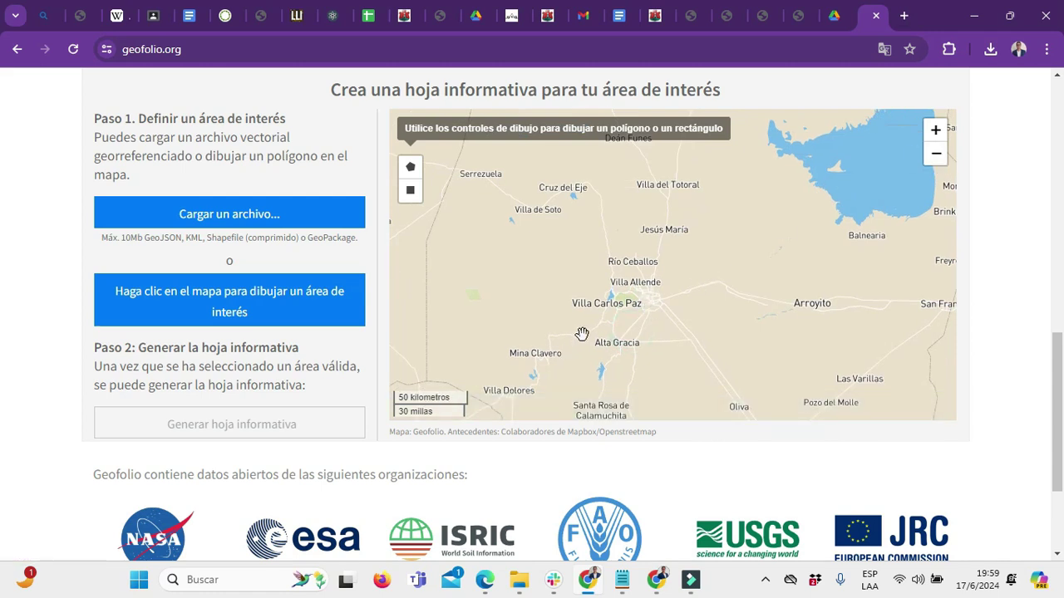
{"action": "double_click", "coordinate": [636, 301]}
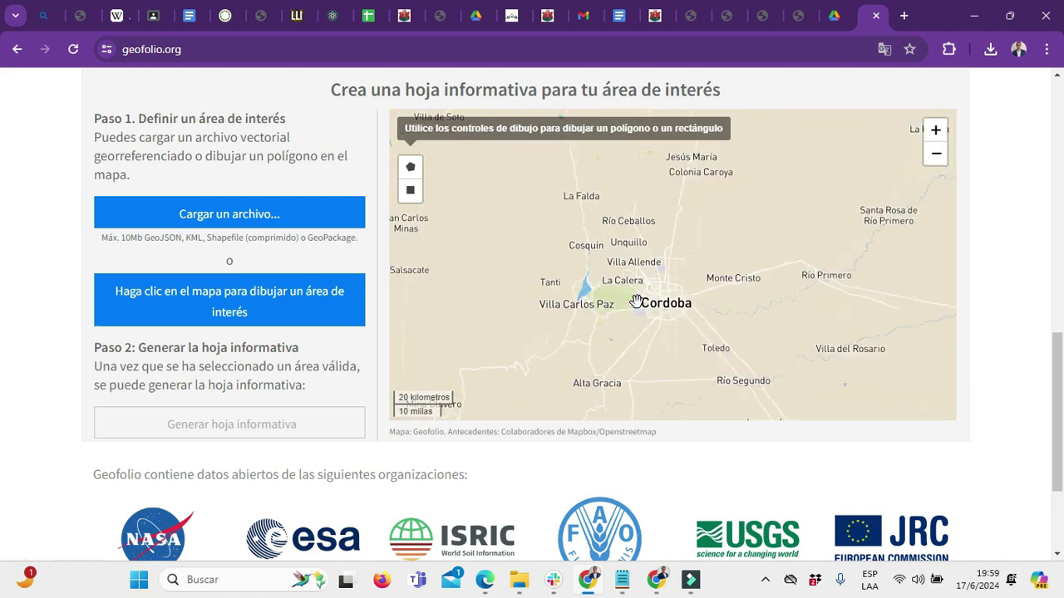
{"action": "double_click", "coordinate": [635, 301]}
{"action": "double_click", "coordinate": [636, 301]}
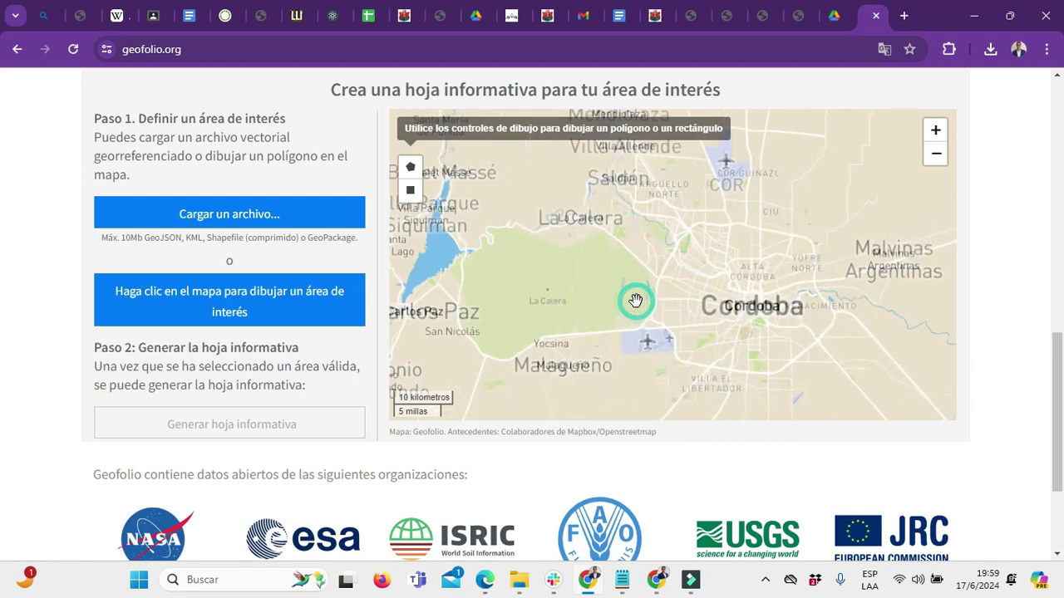
{"action": "double_click", "coordinate": [635, 300]}
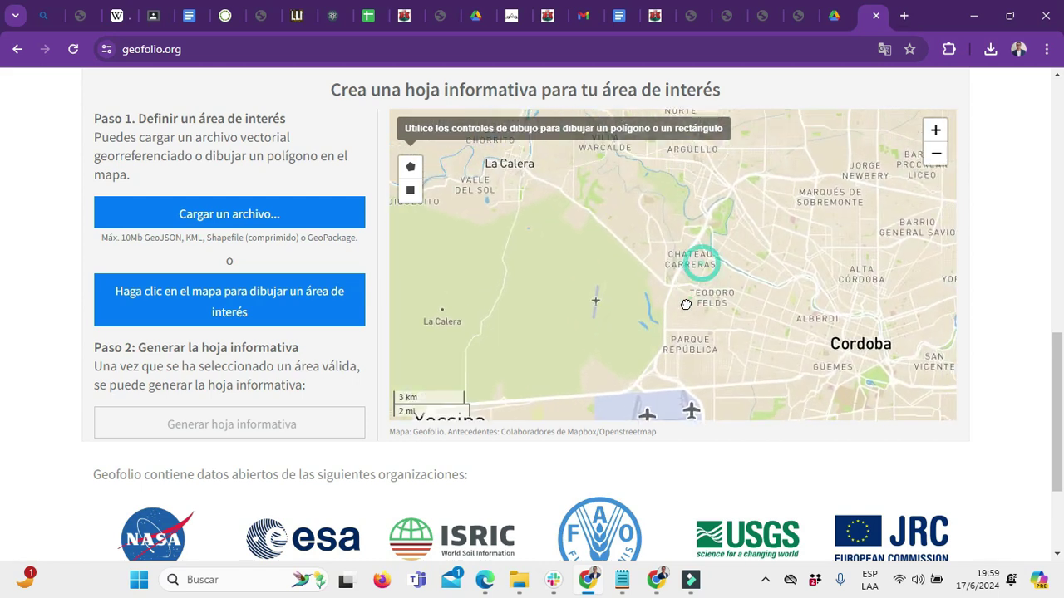
{"action": "left_click_drag", "start_coordinate": [700, 261], "coordinate": [660, 311]}
{"action": "double_click", "coordinate": [660, 310]}
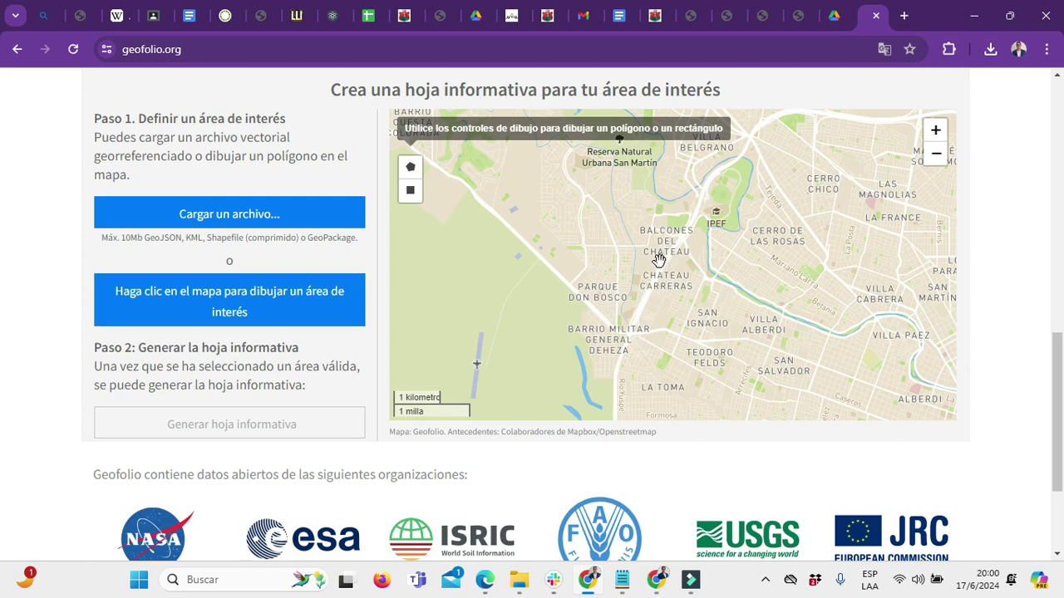
{"action": "left_click", "coordinate": [410, 190]}
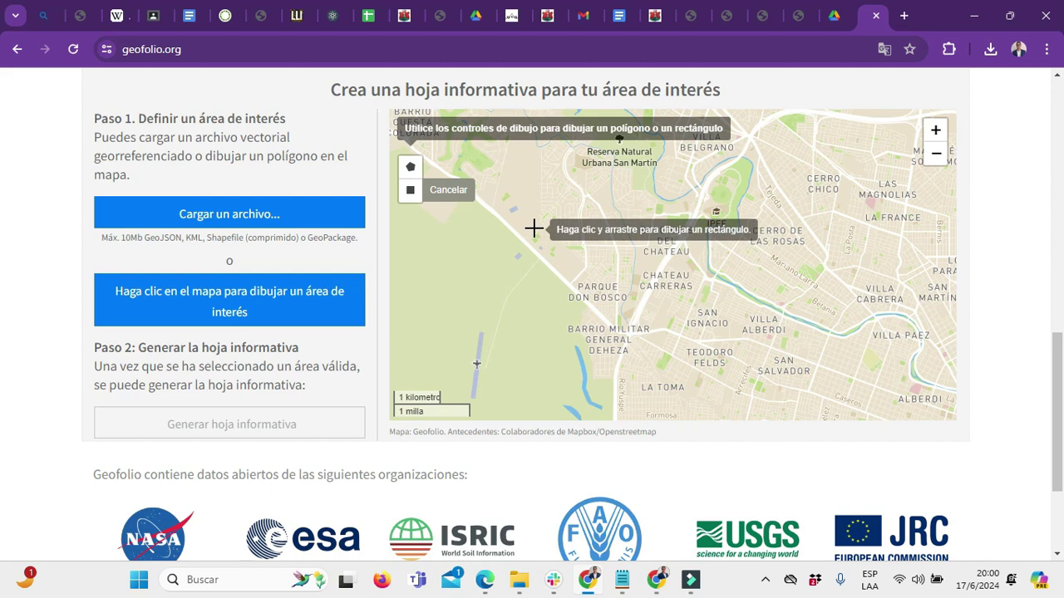
{"action": "mouse_move", "coordinate": [533, 228]}
{"action": "left_mouse_down"}
{"action": "mouse_move", "coordinate": [622, 328]}
{"action": "mouse_move", "coordinate": [713, 386]}
{"action": "mouse_move", "coordinate": [739, 389]}
{"action": "left_mouse_up"}
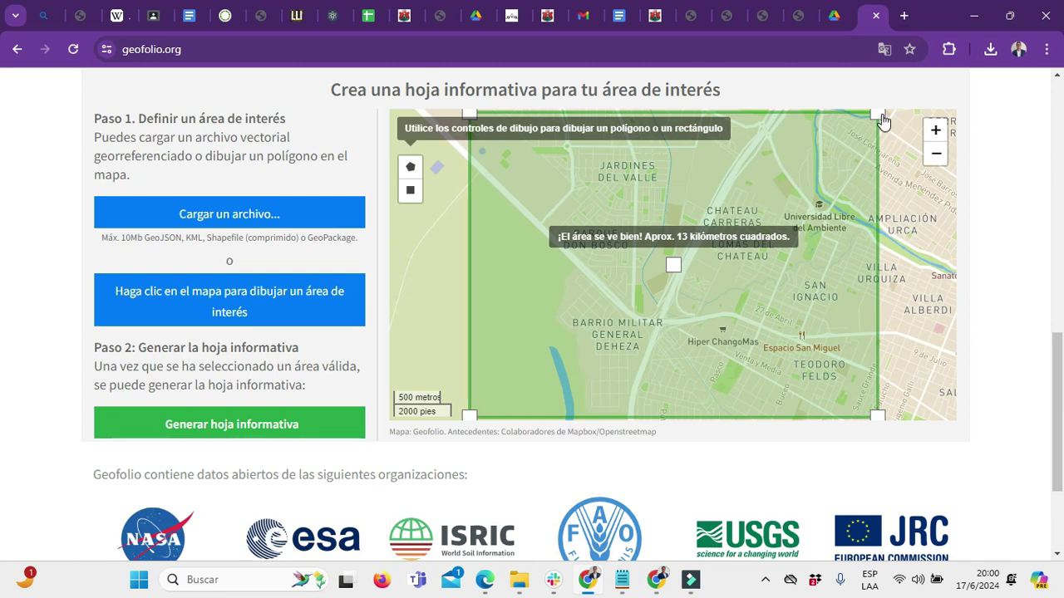
{"action": "left_click_drag", "start_coordinate": [881, 121], "coordinate": [829, 124]}
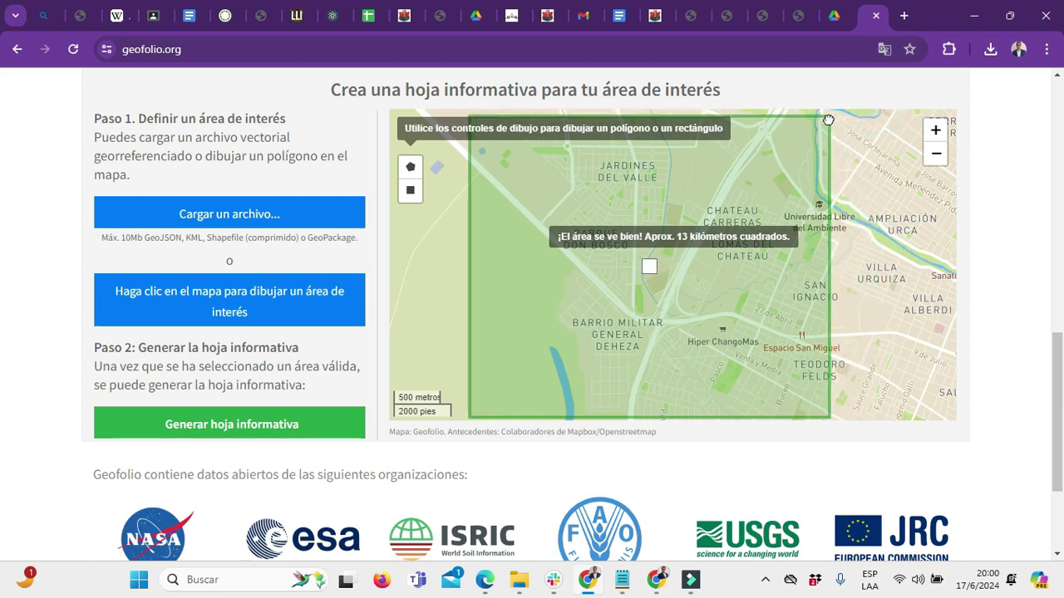
{"action": "left_click_drag", "start_coordinate": [469, 415], "coordinate": [505, 415]}
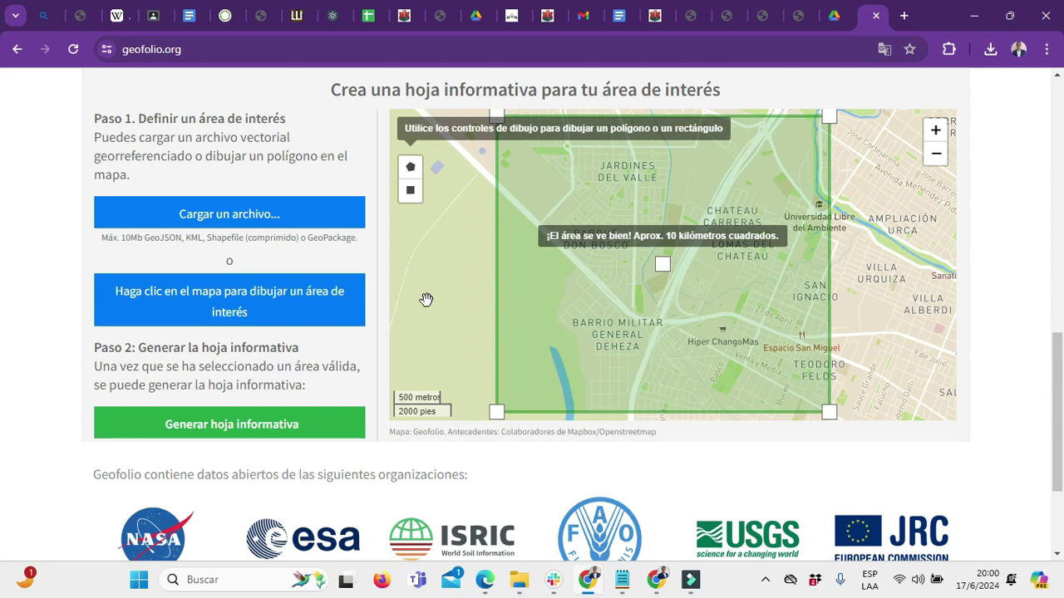
Generate the factsheet for the selected area of interest.
{"action": "mouse_move", "coordinate": [1057, 372]}
{"action": "left_mouse_down"}
{"action": "mouse_move", "coordinate": [1058, 353]}
{"action": "mouse_move", "coordinate": [1059, 369]}
{"action": "left_mouse_up"}
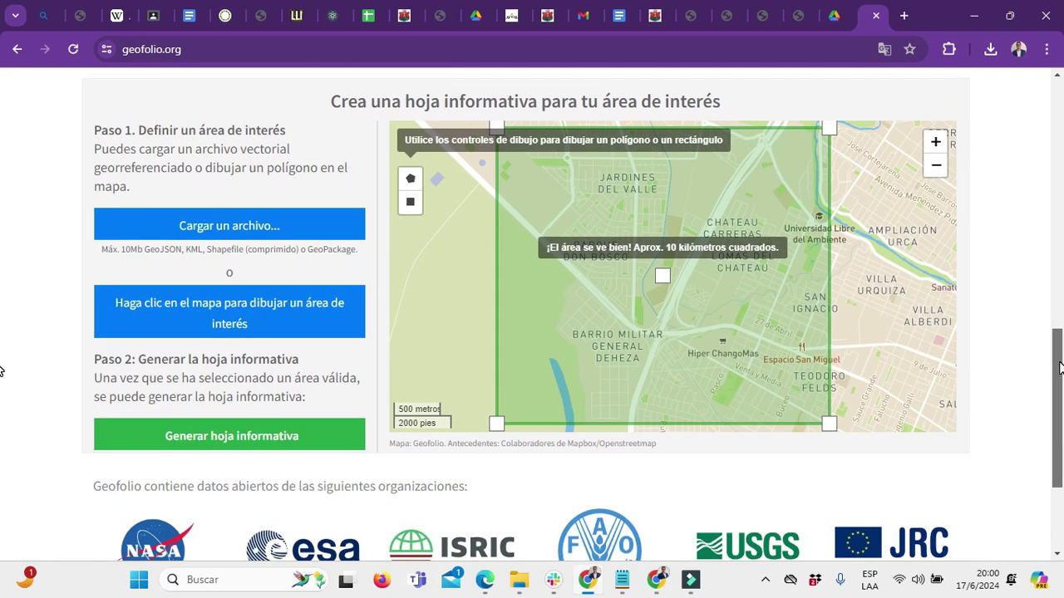
{"action": "scroll", "coordinate": [3, 371], "scroll_direction": "down", "scroll_amount": 2}
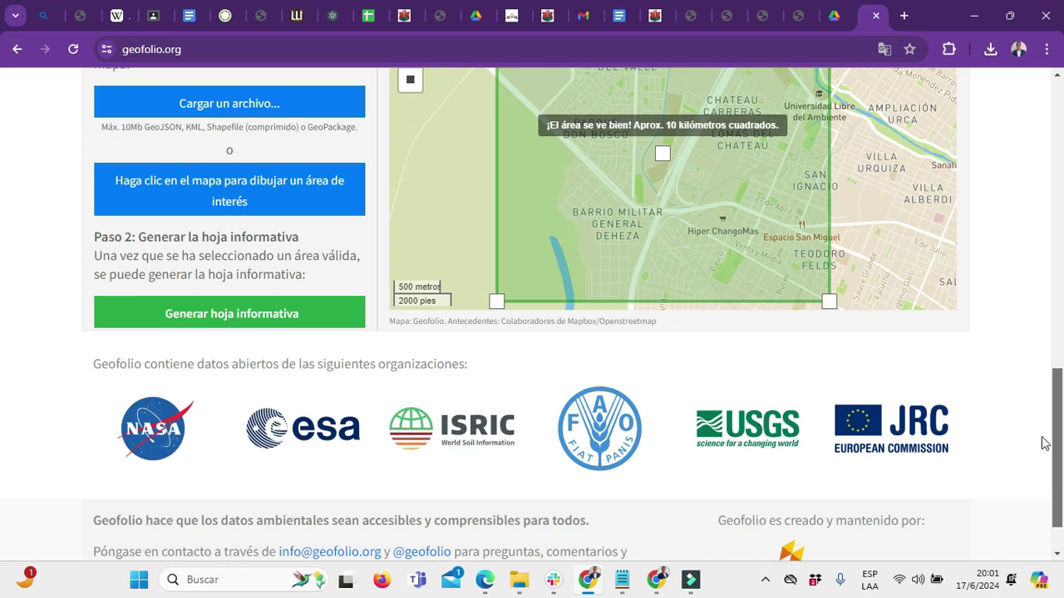
{"action": "scroll", "coordinate": [2, 482], "scroll_direction": "up", "scroll_amount": 2}
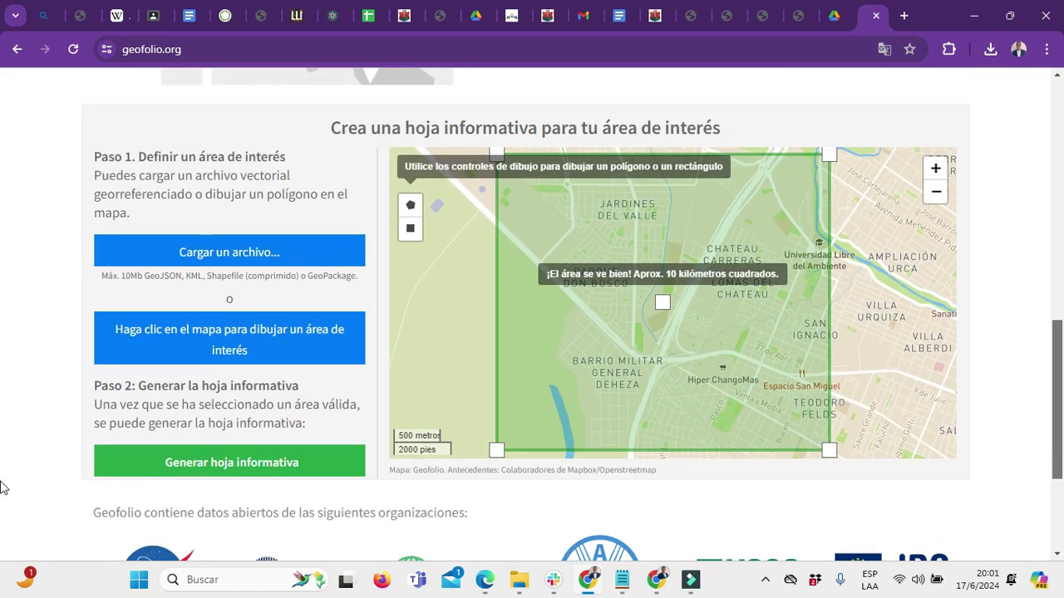
{"action": "left_click", "coordinate": [230, 463]}
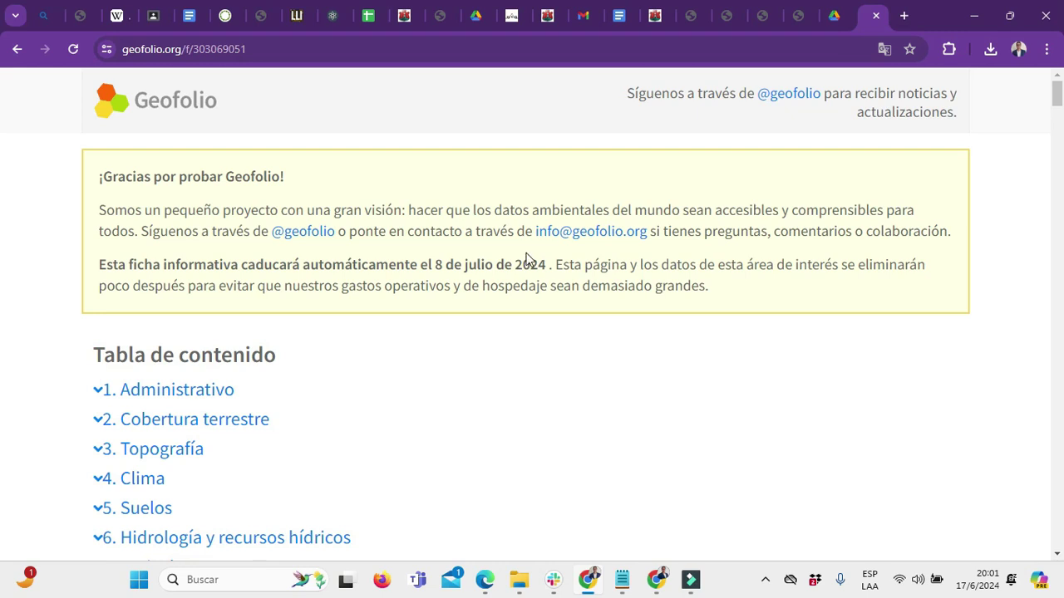
Examine the factsheet's table of contents and the administrative division maps in its first section.
{"action": "scroll", "coordinate": [525, 254], "scroll_direction": "down", "scroll_amount": 4}
{"action": "scroll", "coordinate": [524, 263], "scroll_direction": "down", "scroll_amount": 3}
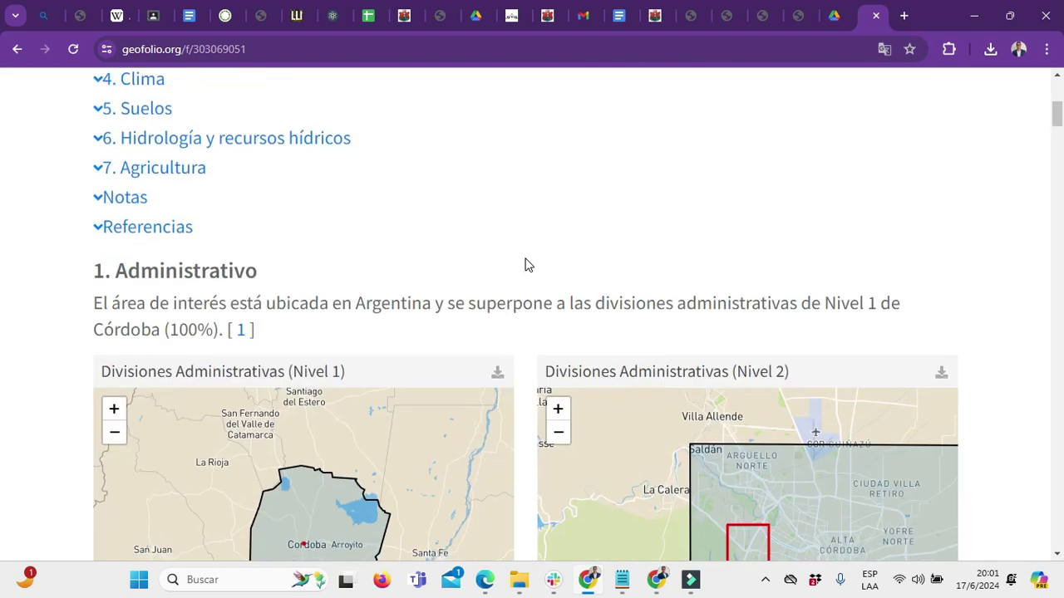
{"action": "scroll", "coordinate": [416, 212], "scroll_direction": "up", "scroll_amount": 4}
{"action": "scroll", "coordinate": [416, 212], "scroll_direction": "up", "scroll_amount": 1}
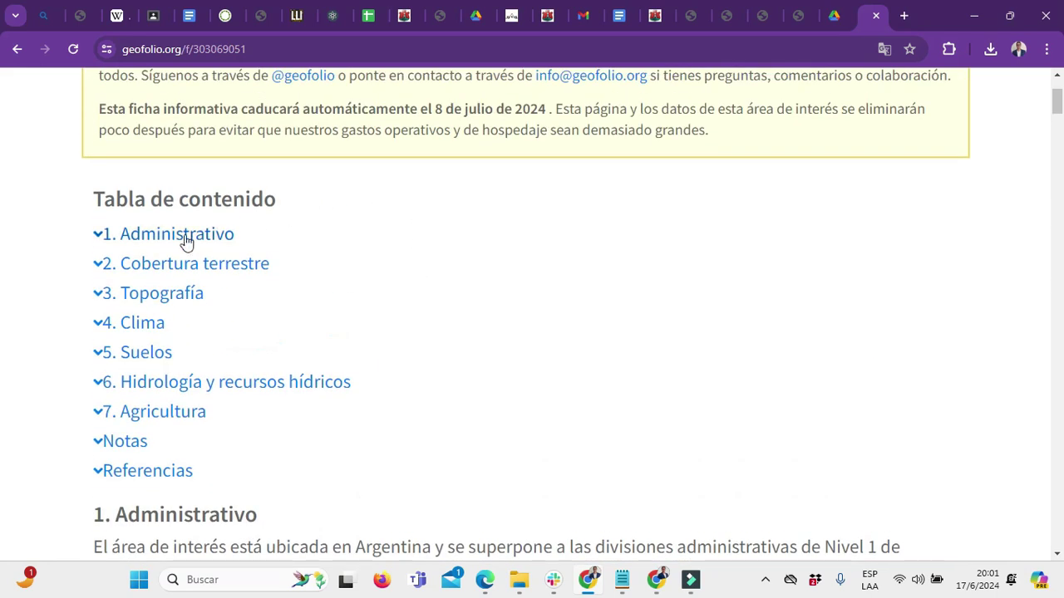
{"action": "scroll", "coordinate": [301, 418], "scroll_direction": "down", "scroll_amount": 3}
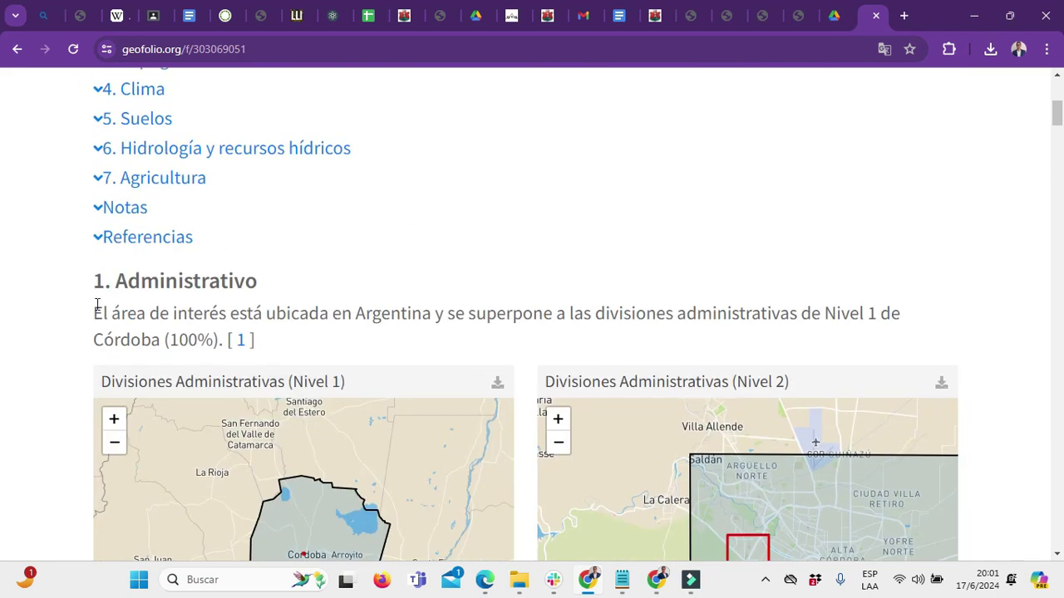
{"action": "scroll", "coordinate": [97, 304], "scroll_direction": "down", "scroll_amount": 1}
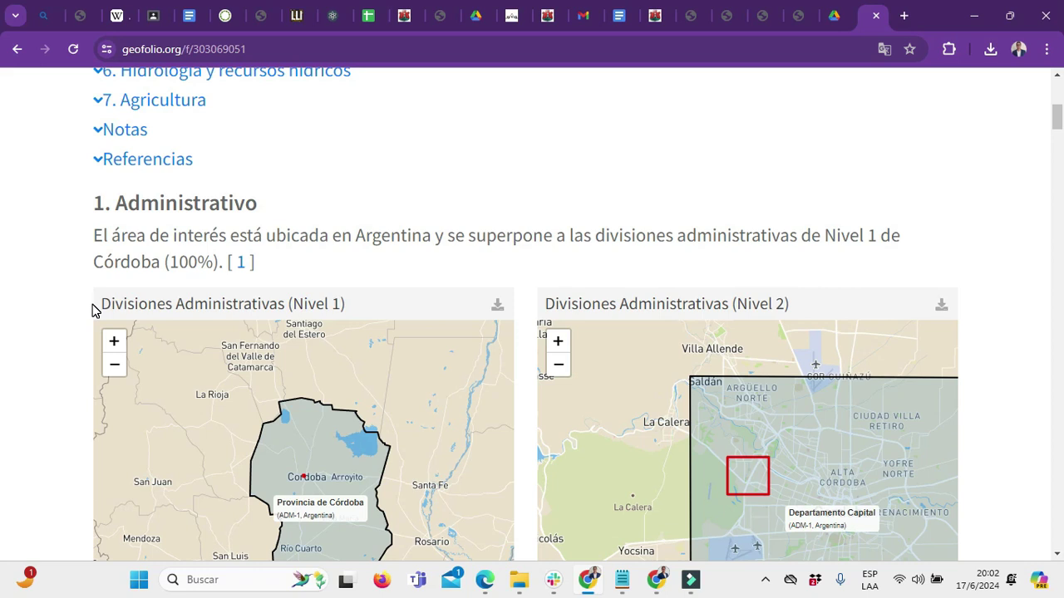
{"action": "scroll", "coordinate": [95, 311], "scroll_direction": "down", "scroll_amount": 2}
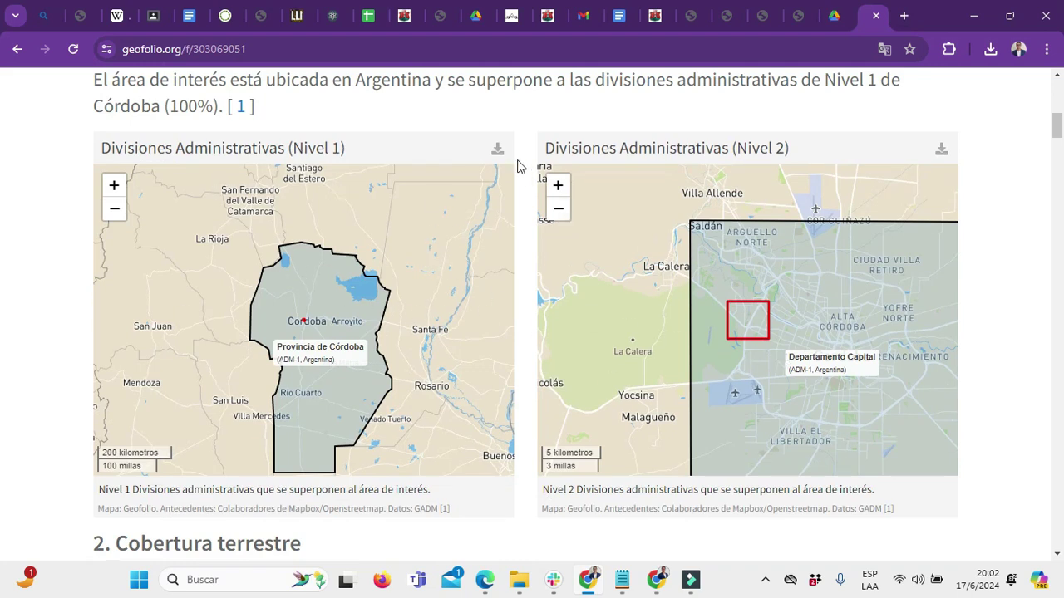
Check the file type offered for downloading the Level 1 administrative divisions map, without saving the file.
{"action": "left_click", "coordinate": [497, 152]}
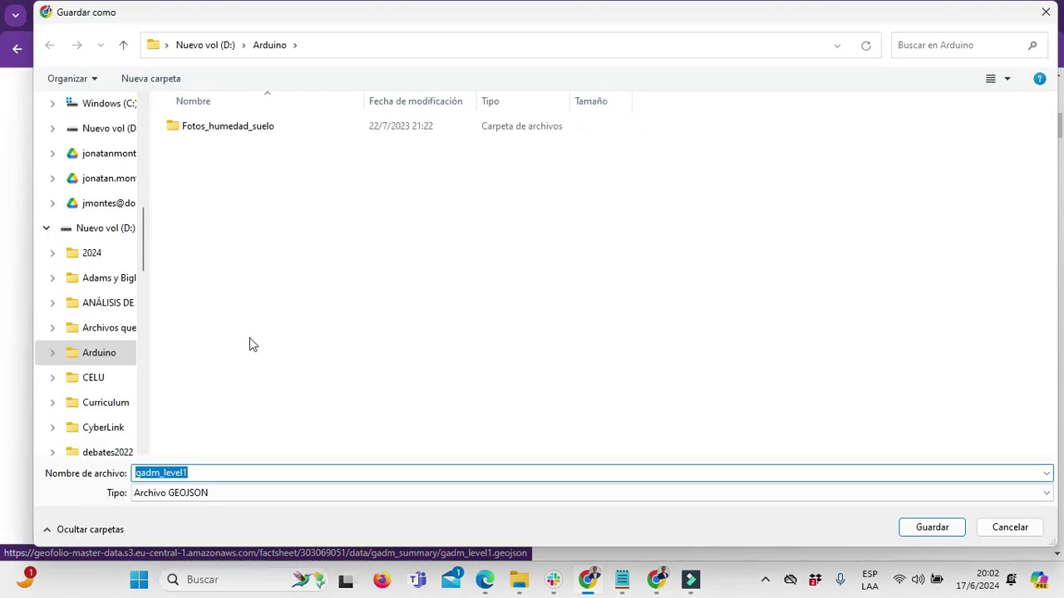
{"action": "left_click", "coordinate": [223, 495]}
{"action": "left_click", "coordinate": [224, 495]}
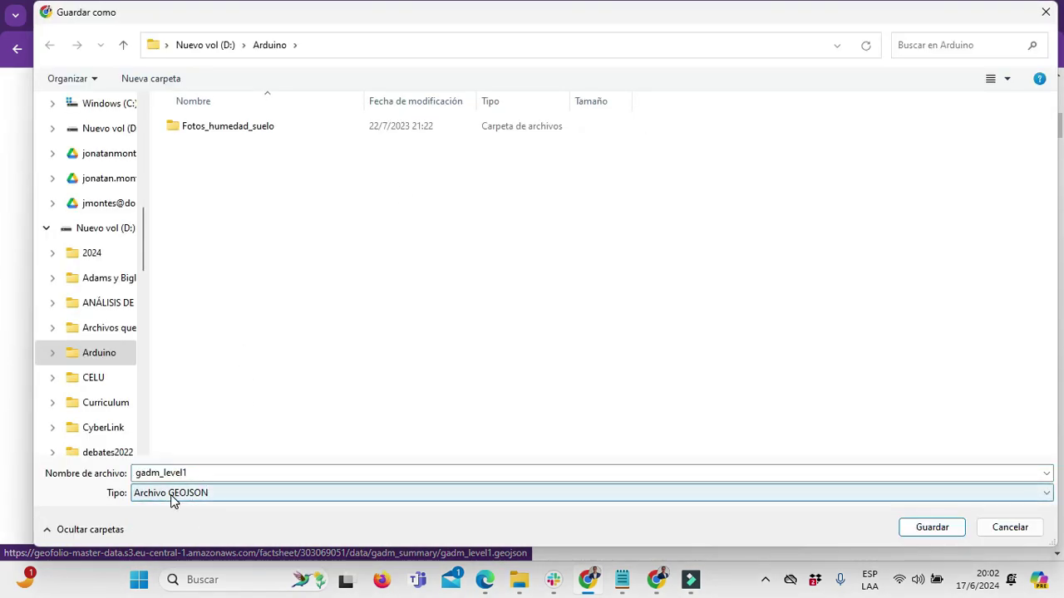
{"action": "left_click", "coordinate": [1002, 528]}
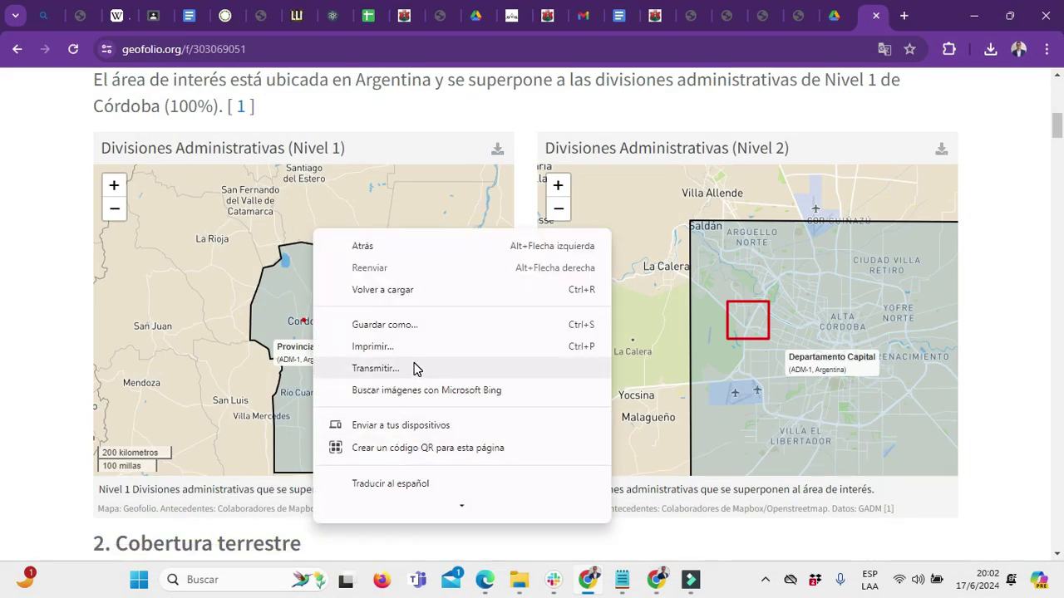
{"action": "left_click", "coordinate": [9, 185]}
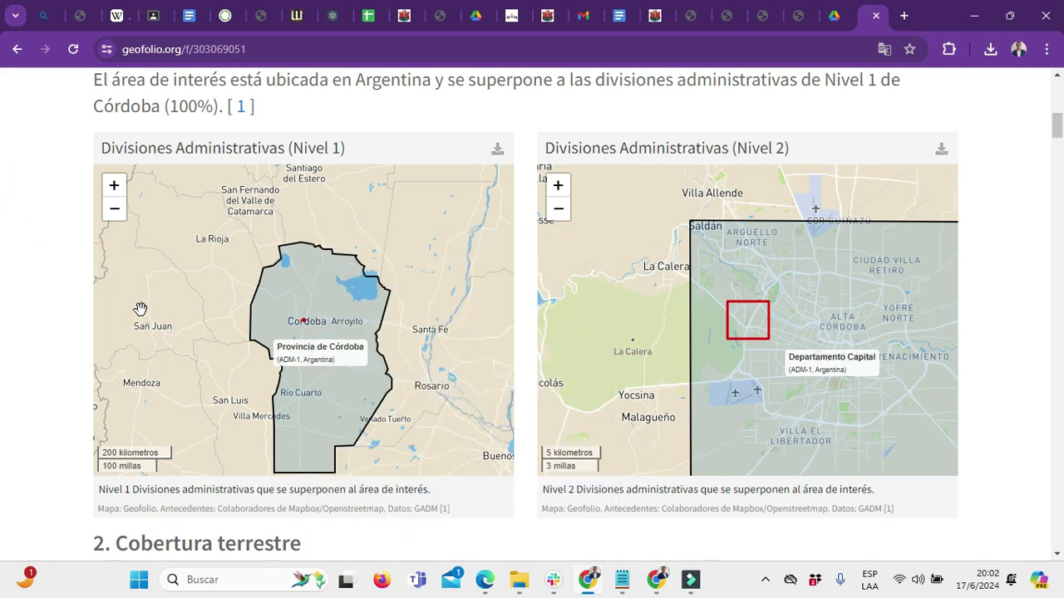
Examine the land cover section and its 2020 classification table with coverage, area and change per class.
{"action": "scroll", "coordinate": [139, 309], "scroll_direction": "down", "scroll_amount": 3}
{"action": "scroll", "coordinate": [125, 312], "scroll_direction": "down", "scroll_amount": 1}
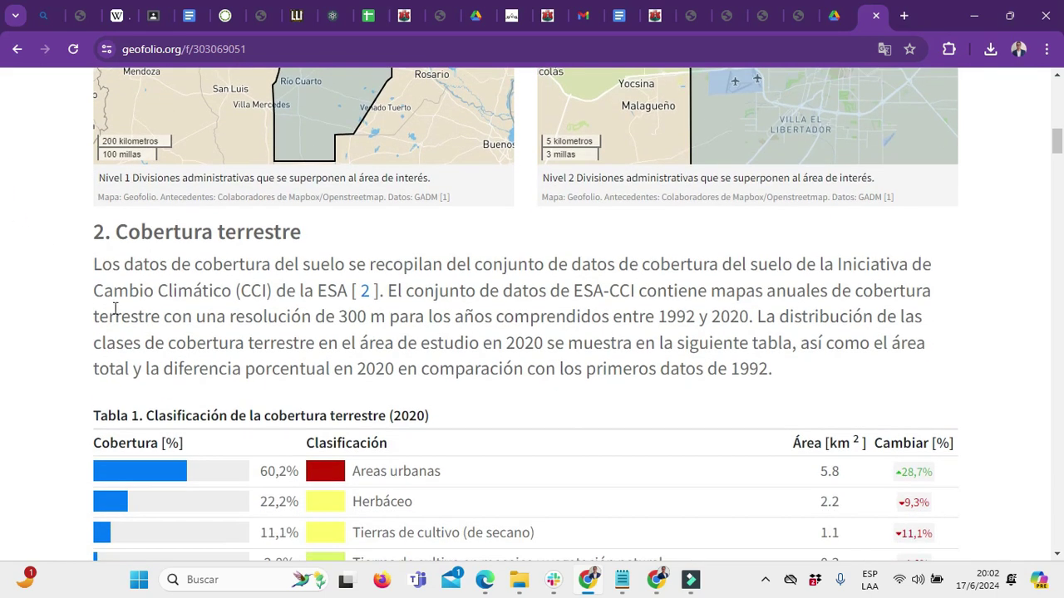
{"action": "scroll", "coordinate": [117, 312], "scroll_direction": "down", "scroll_amount": 2}
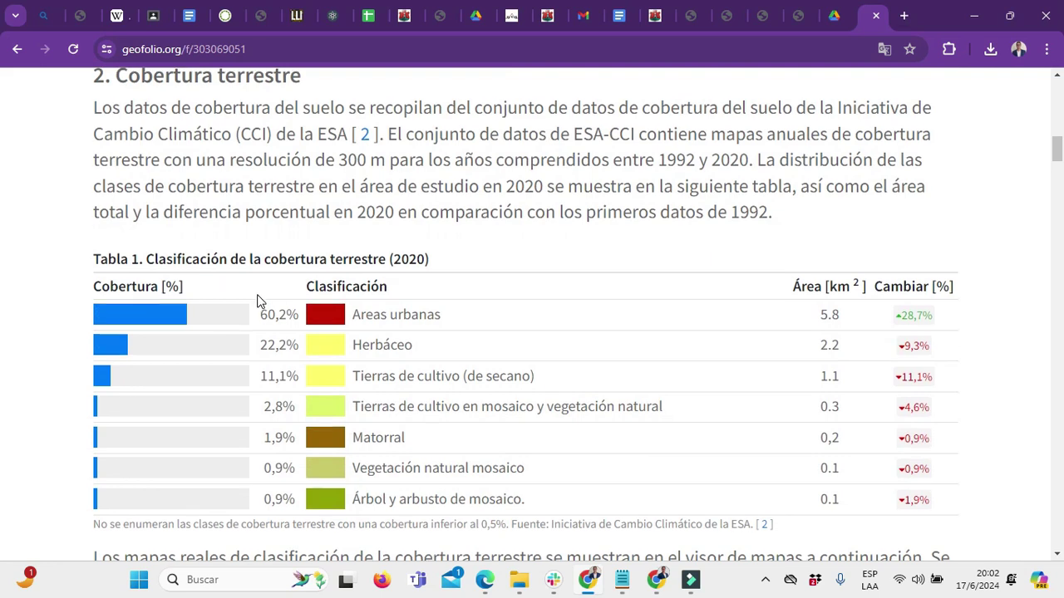
{"action": "scroll", "coordinate": [258, 301], "scroll_direction": "down", "scroll_amount": 1}
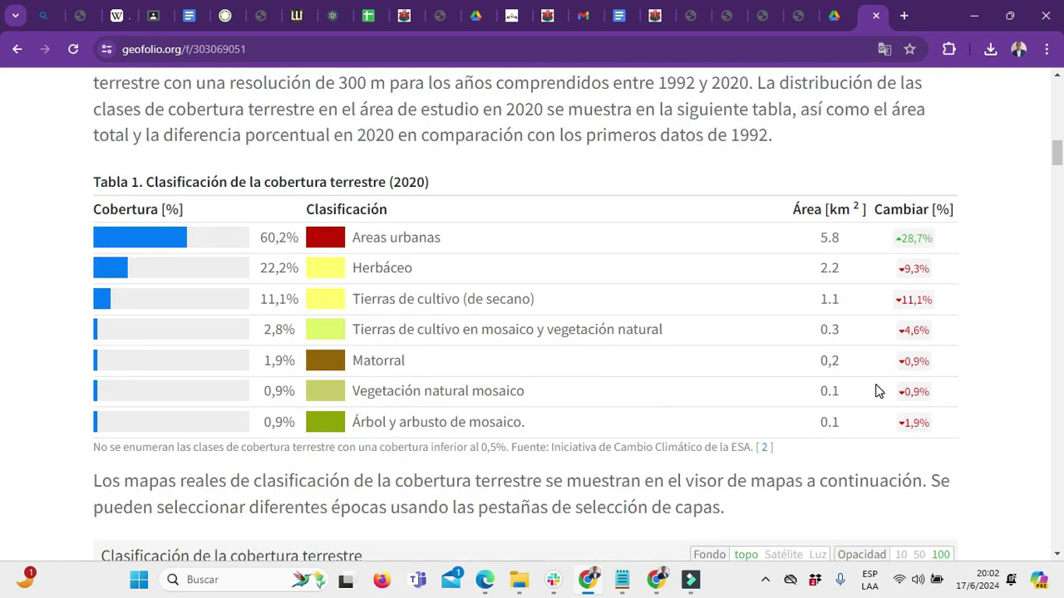
Compare the land cover classification map for 2015, 2010 and 1992, and check its class legend.
{"action": "scroll", "coordinate": [879, 390], "scroll_direction": "down", "scroll_amount": 1}
{"action": "scroll", "coordinate": [876, 395], "scroll_direction": "up", "scroll_amount": 1}
{"action": "scroll", "coordinate": [482, 295], "scroll_direction": "down", "scroll_amount": 4}
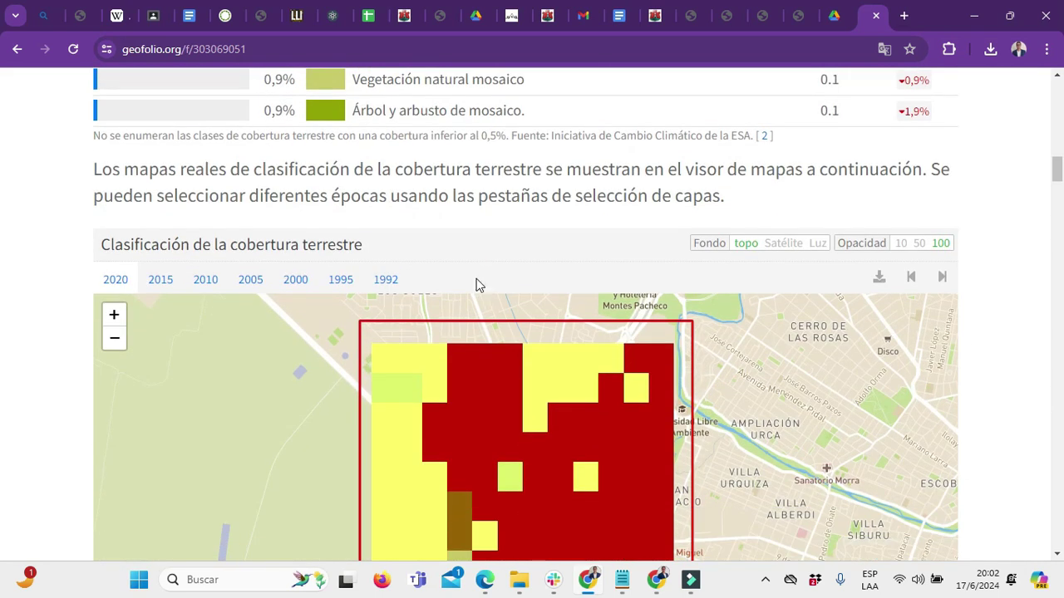
{"action": "scroll", "coordinate": [407, 239], "scroll_direction": "down", "scroll_amount": 1}
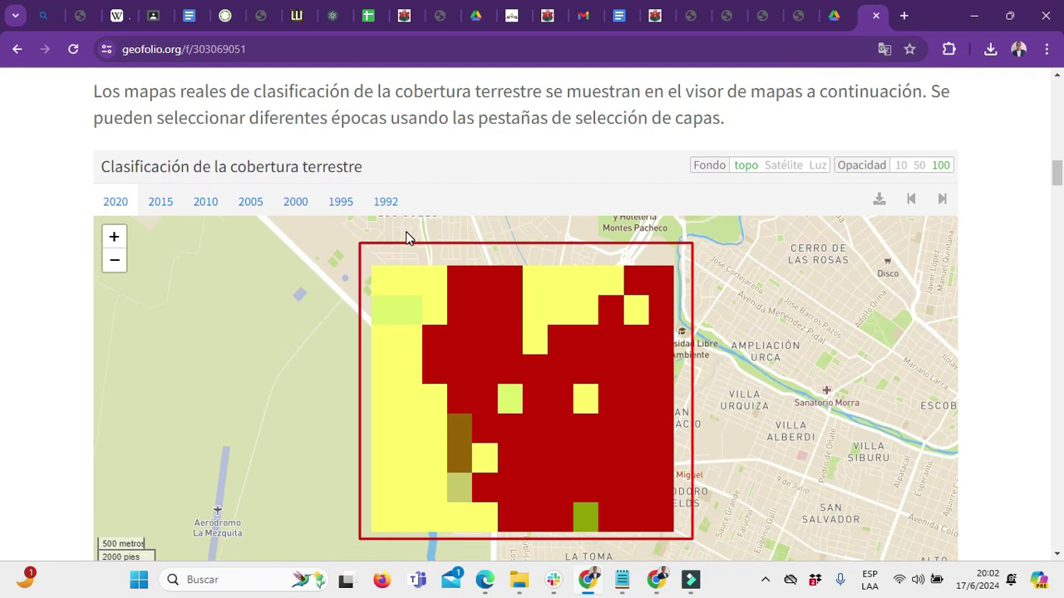
{"action": "scroll", "coordinate": [407, 232], "scroll_direction": "down", "scroll_amount": 1}
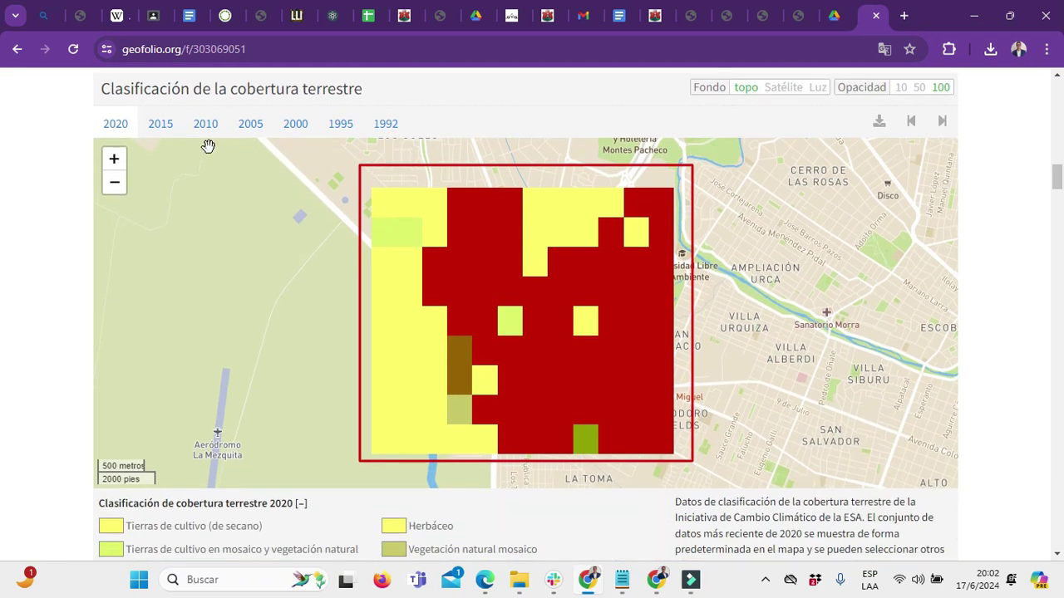
{"action": "left_click", "coordinate": [164, 130]}
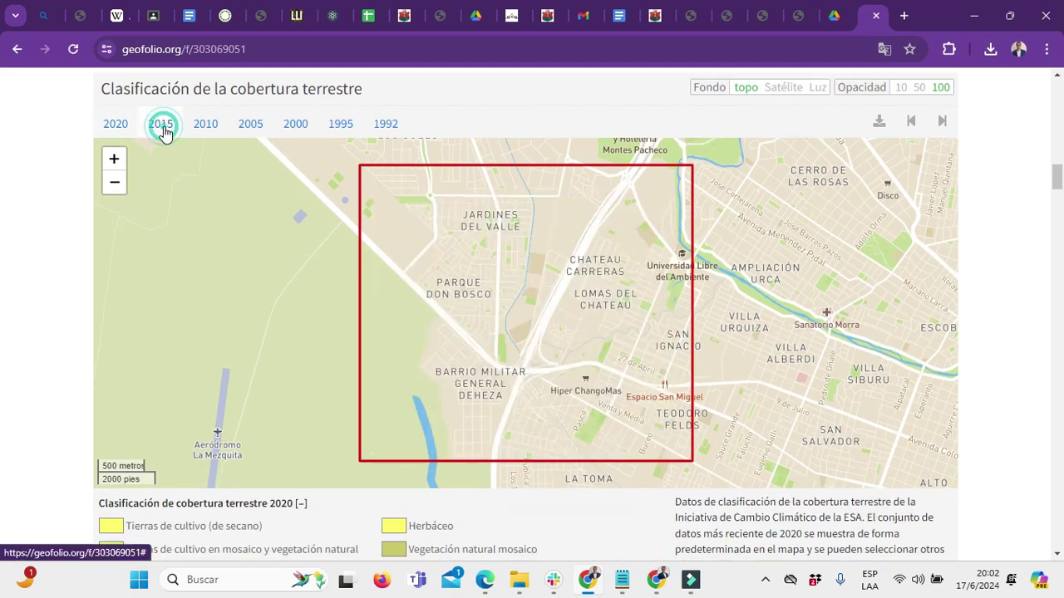
{"action": "left_click", "coordinate": [213, 130]}
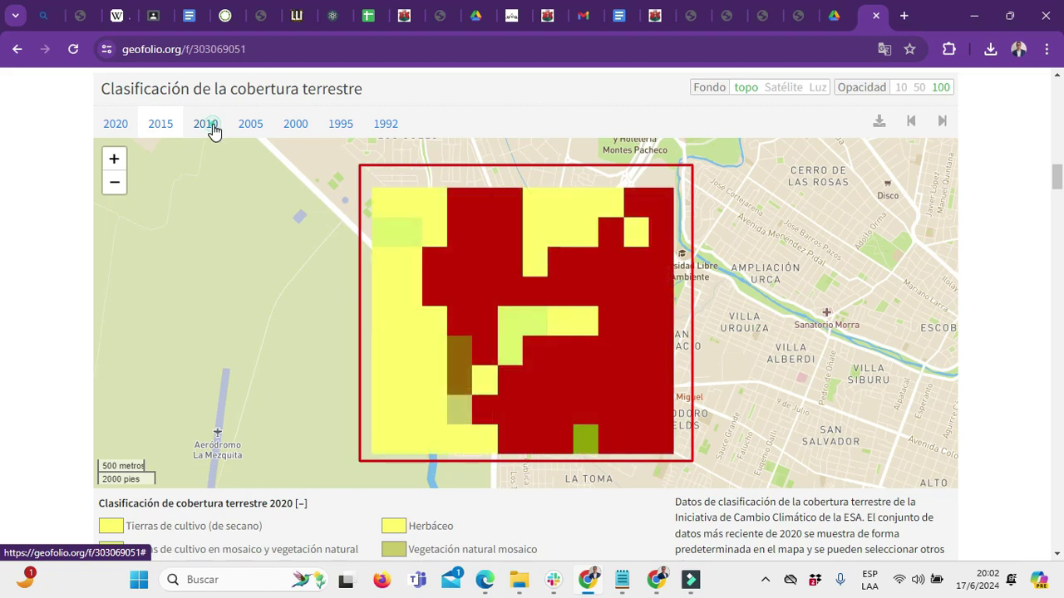
{"action": "left_click", "coordinate": [387, 125]}
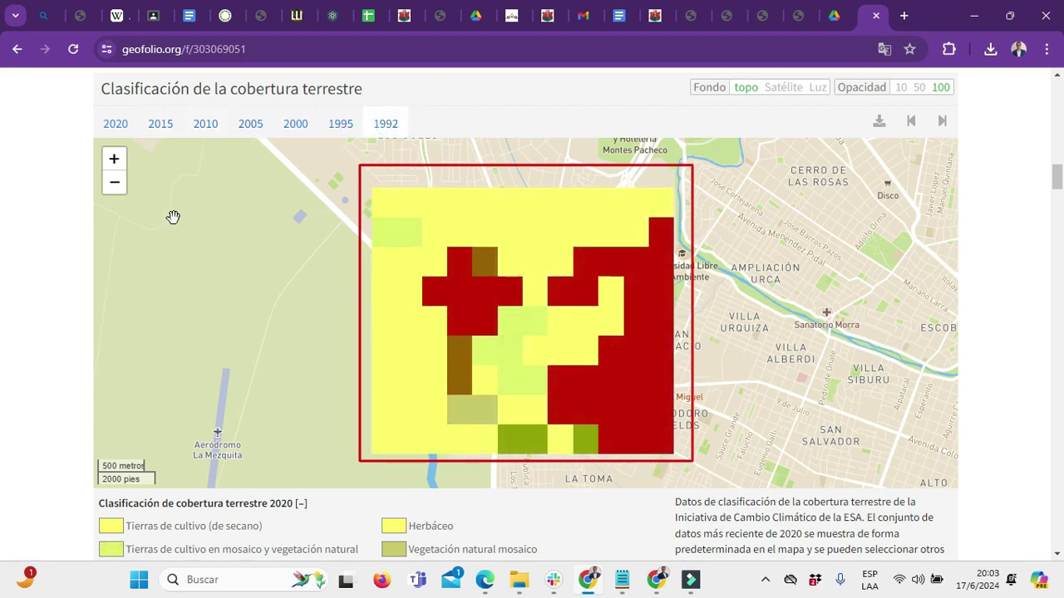
{"action": "scroll", "coordinate": [948, 415], "scroll_direction": "down", "scroll_amount": 1}
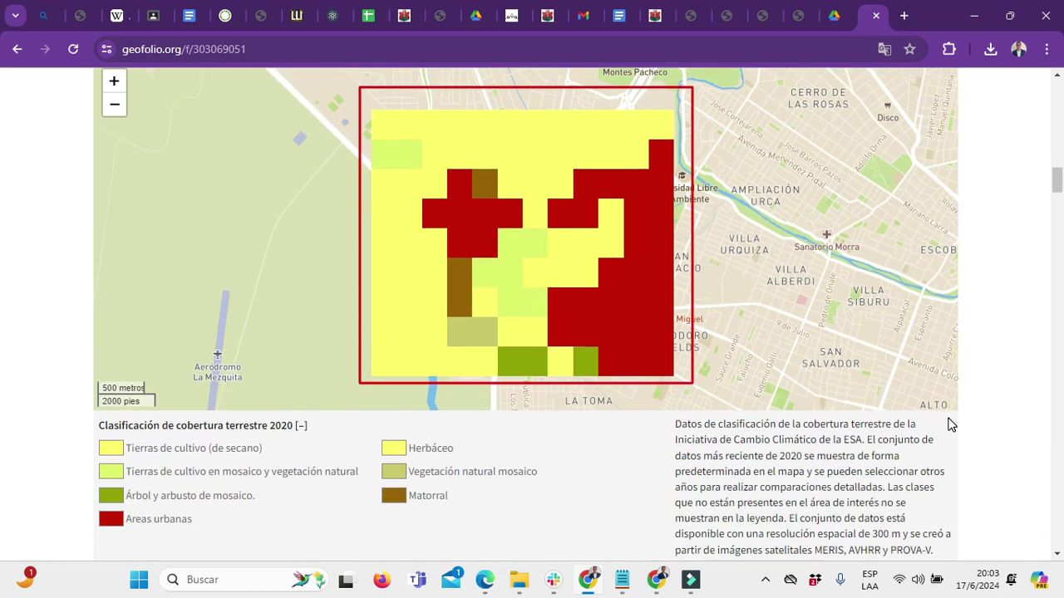
Set the 1992 land cover map's opacity to 50 and switch its background through Satélite and topo to Luz.
{"action": "scroll", "coordinate": [365, 513], "scroll_direction": "up", "scroll_amount": 3}
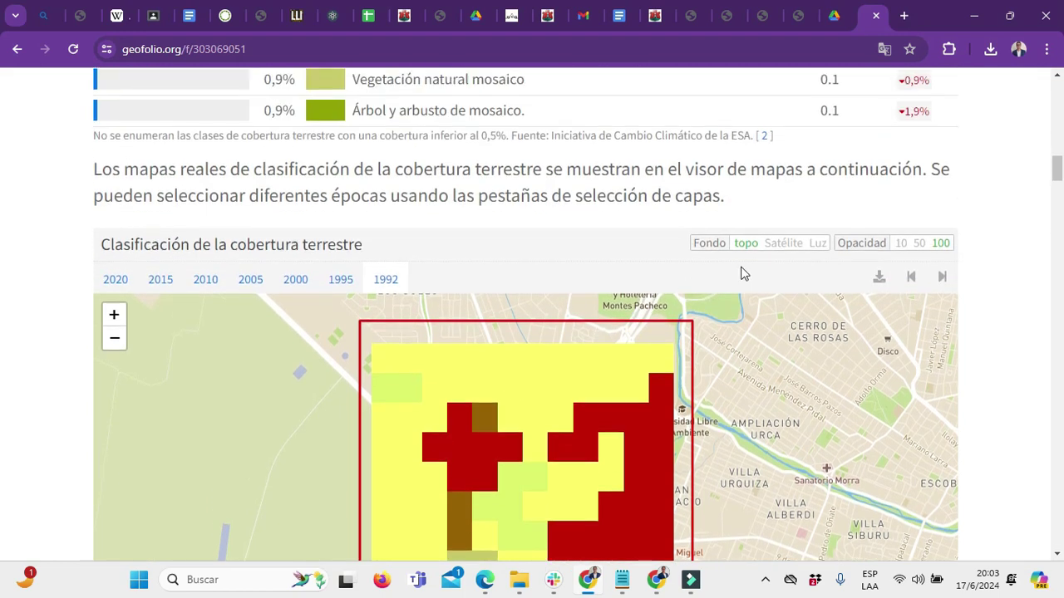
{"action": "left_click", "coordinate": [779, 243]}
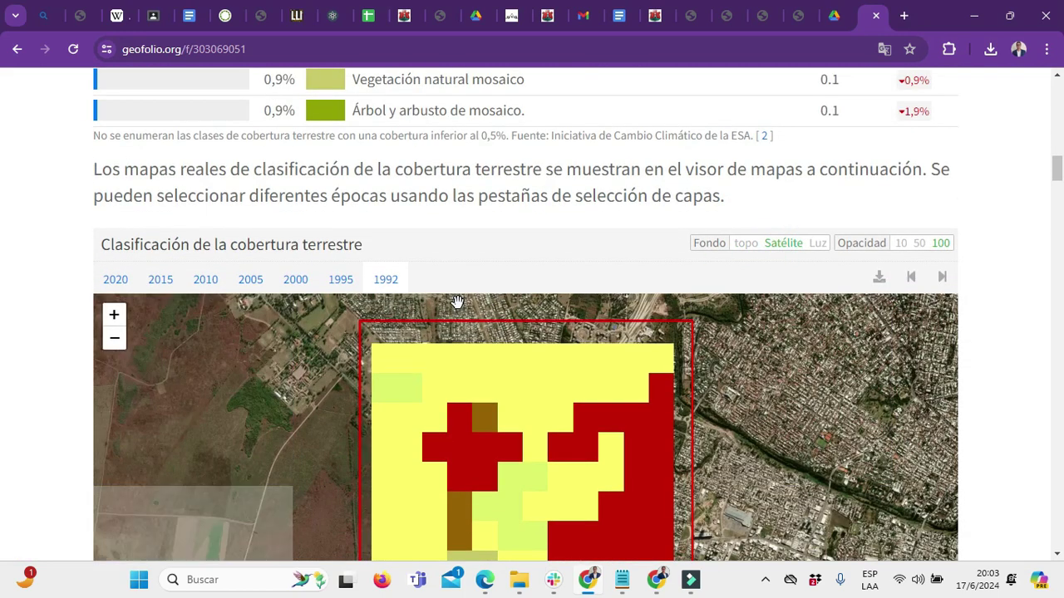
{"action": "scroll", "coordinate": [380, 401], "scroll_direction": "down", "scroll_amount": 1}
{"action": "scroll", "coordinate": [380, 402], "scroll_direction": "down", "scroll_amount": 1}
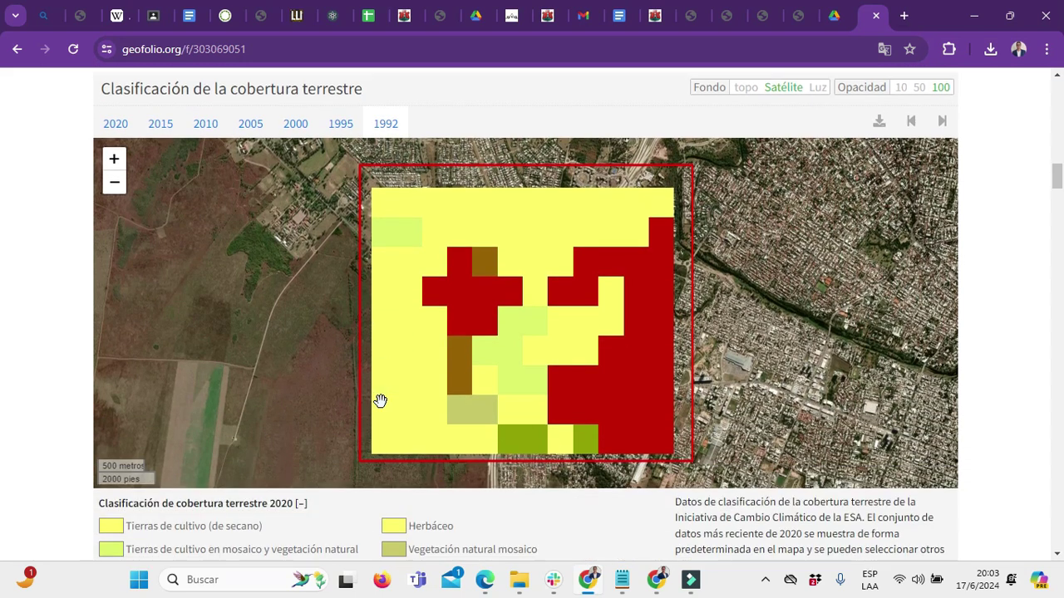
{"action": "scroll", "coordinate": [751, 353], "scroll_direction": "up", "scroll_amount": 1}
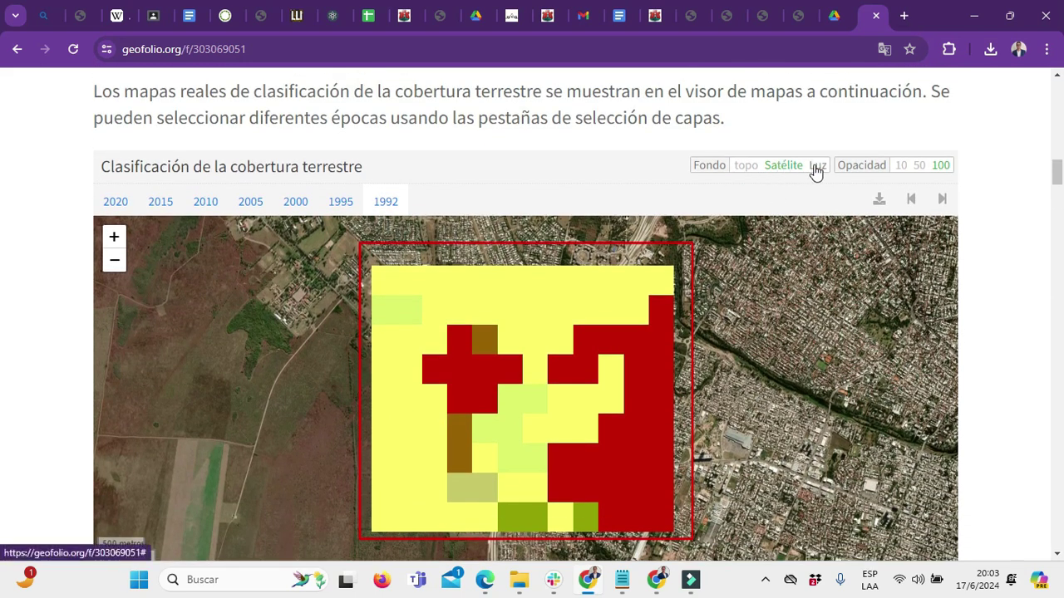
{"action": "left_click", "coordinate": [917, 169]}
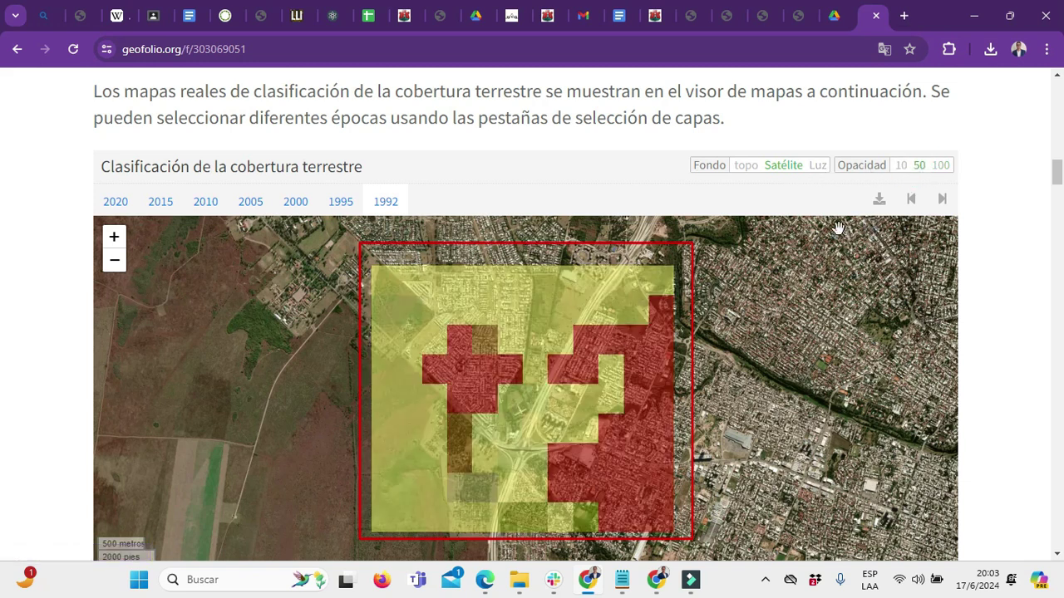
{"action": "left_click", "coordinate": [746, 166]}
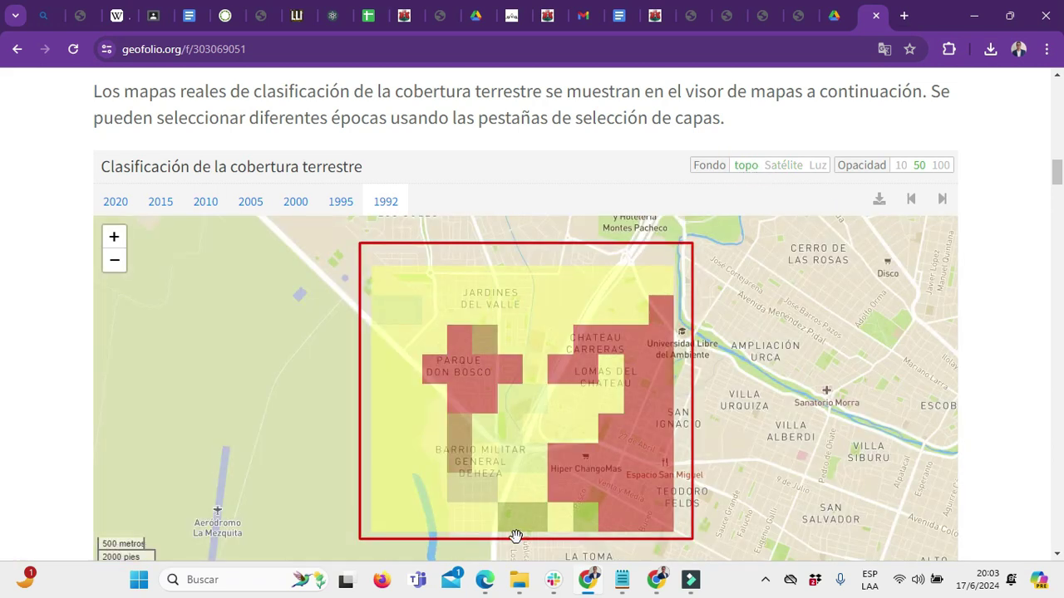
{"action": "left_click", "coordinate": [818, 167]}
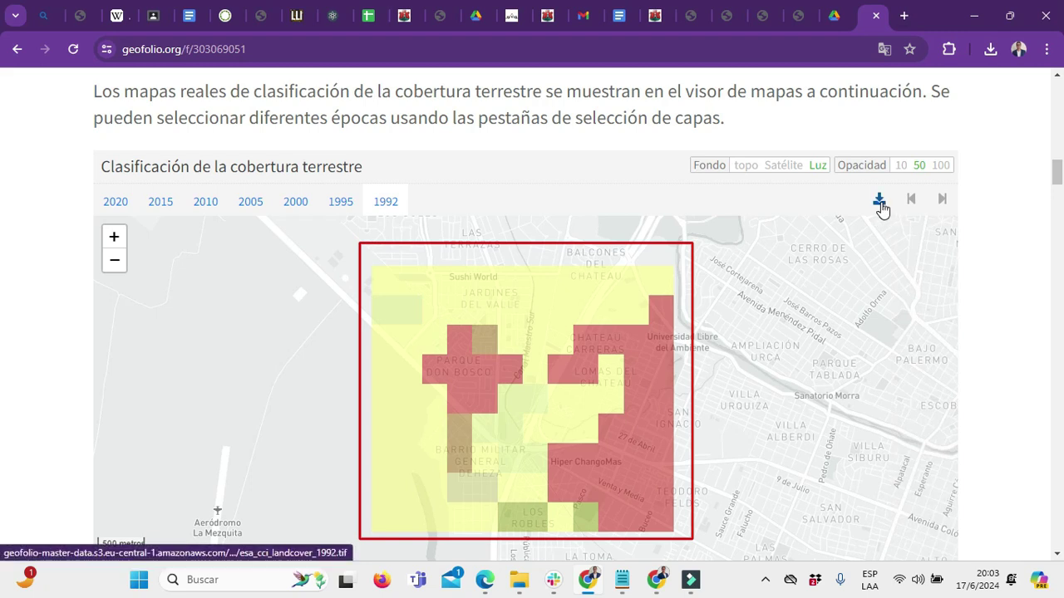
Review the topography section and its elevation histogram, viewing the Mundo ALOS (2016) and SRTM (2000) layers on the elevation map.
{"action": "scroll", "coordinate": [8, 349], "scroll_direction": "down", "scroll_amount": 1}
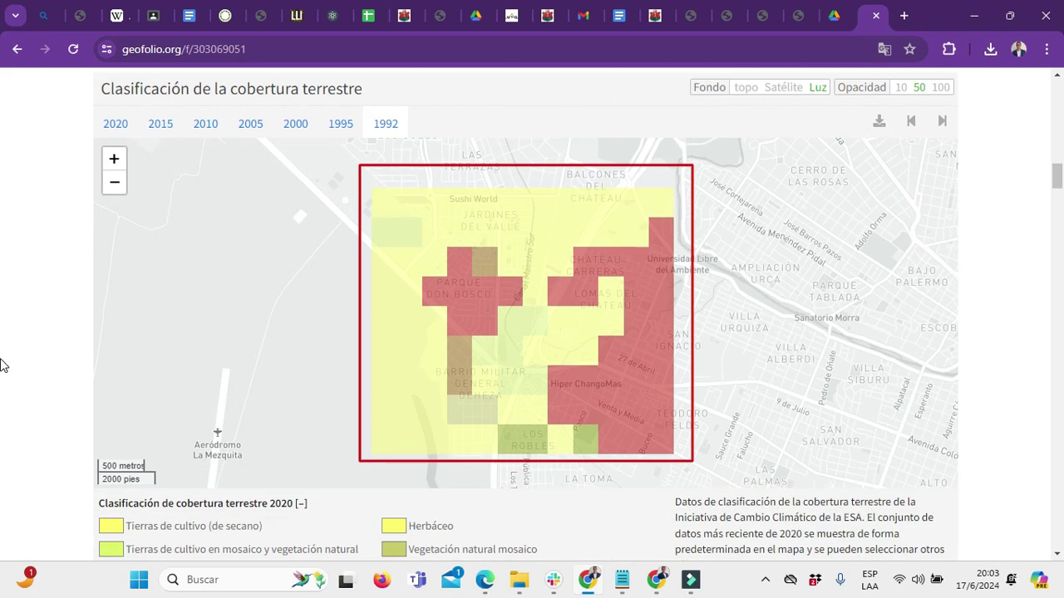
{"action": "scroll", "coordinate": [3, 365], "scroll_direction": "down", "scroll_amount": 5}
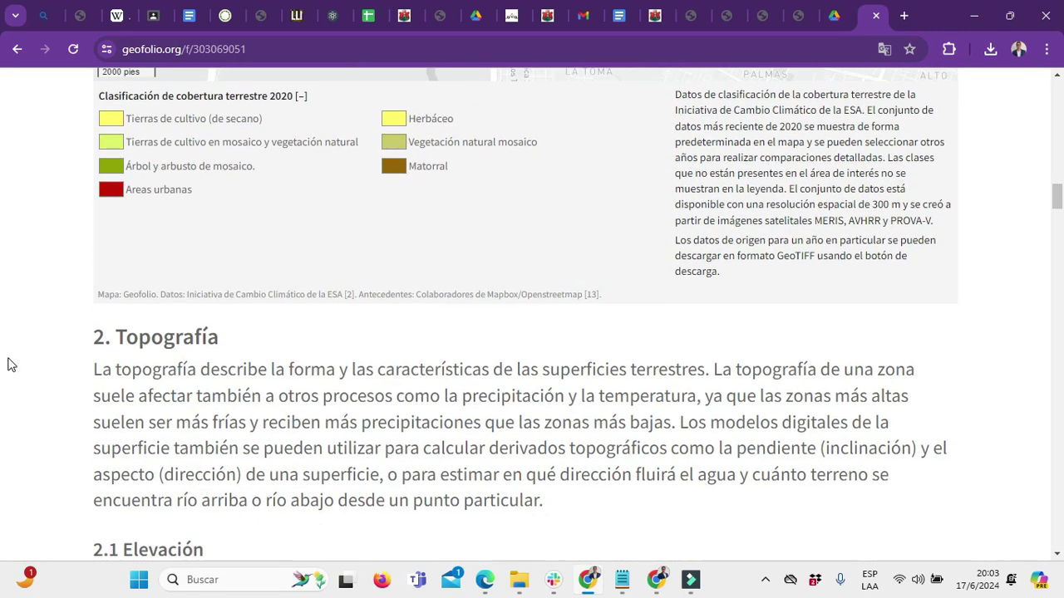
{"action": "scroll", "coordinate": [8, 366], "scroll_direction": "down", "scroll_amount": 3}
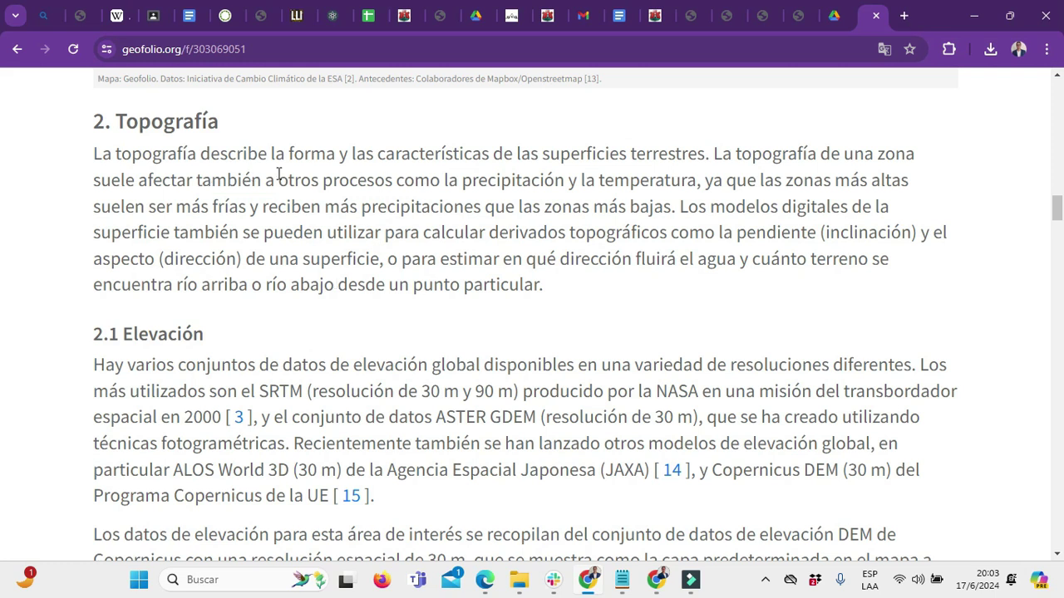
{"action": "scroll", "coordinate": [279, 174], "scroll_direction": "down", "scroll_amount": 1}
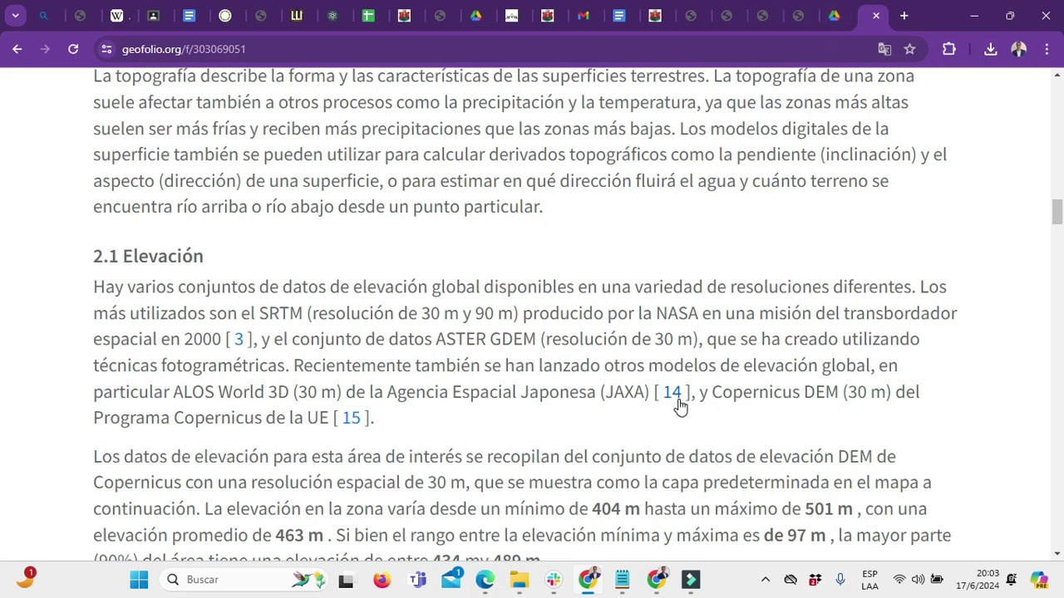
{"action": "scroll", "coordinate": [677, 395], "scroll_direction": "down", "scroll_amount": 6}
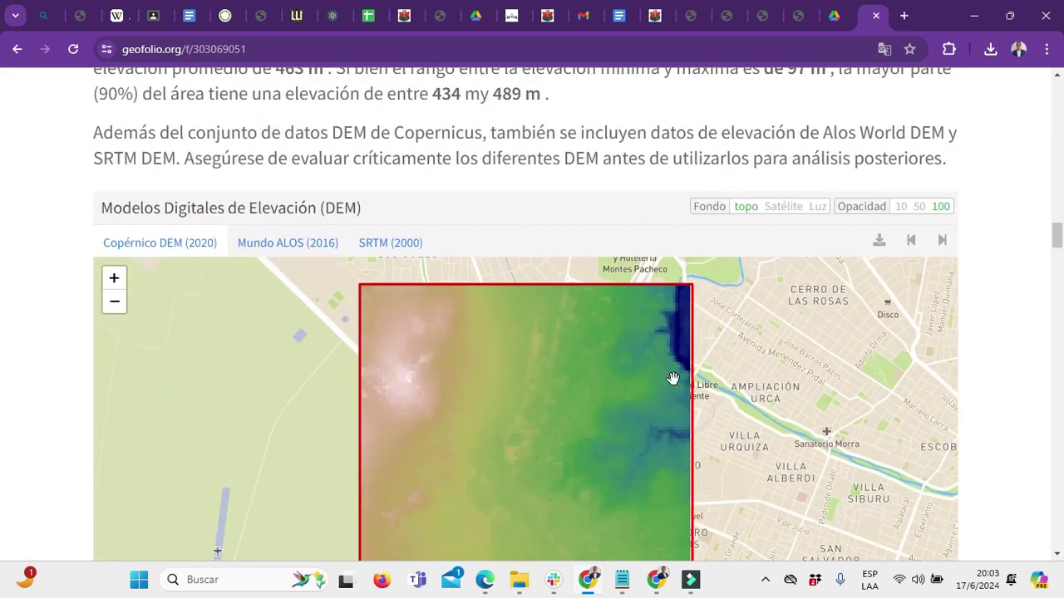
{"action": "scroll", "coordinate": [632, 297], "scroll_direction": "down", "scroll_amount": 1}
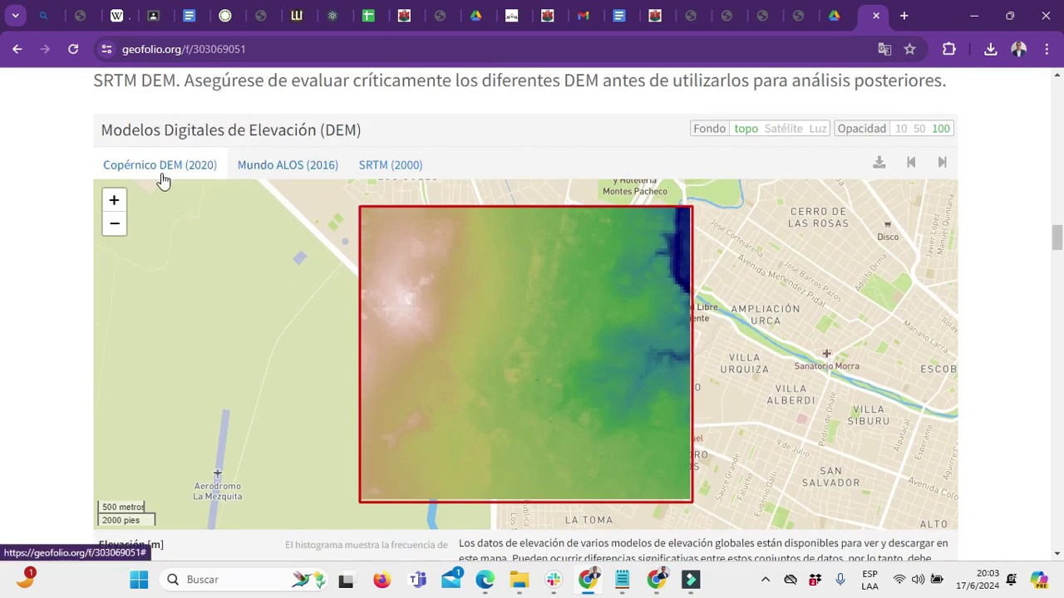
{"action": "left_click", "coordinate": [291, 169]}
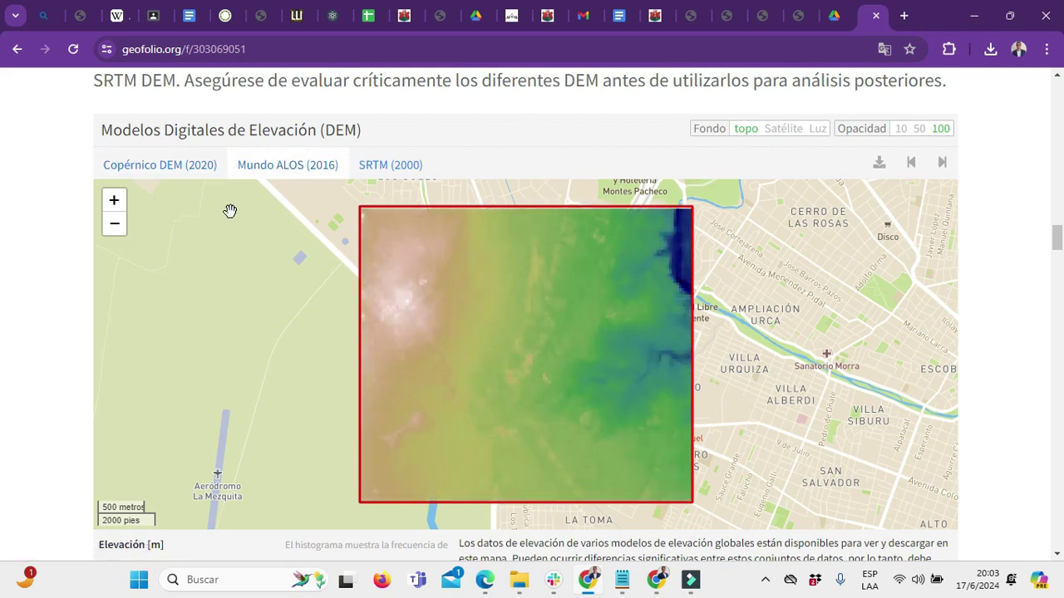
{"action": "left_click", "coordinate": [381, 171]}
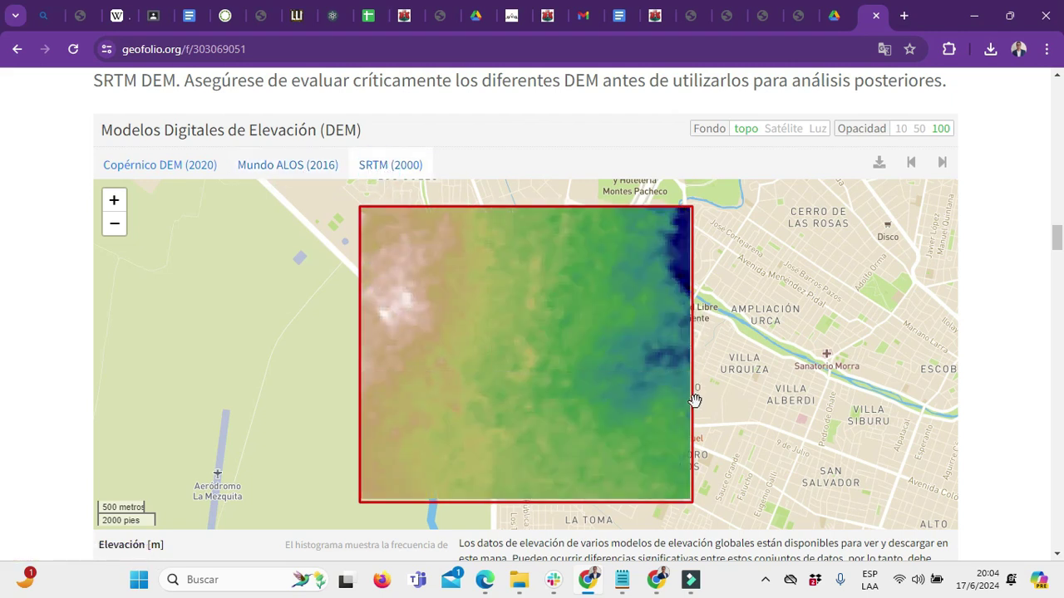
{"action": "scroll", "coordinate": [979, 186], "scroll_direction": "down", "scroll_amount": 2}
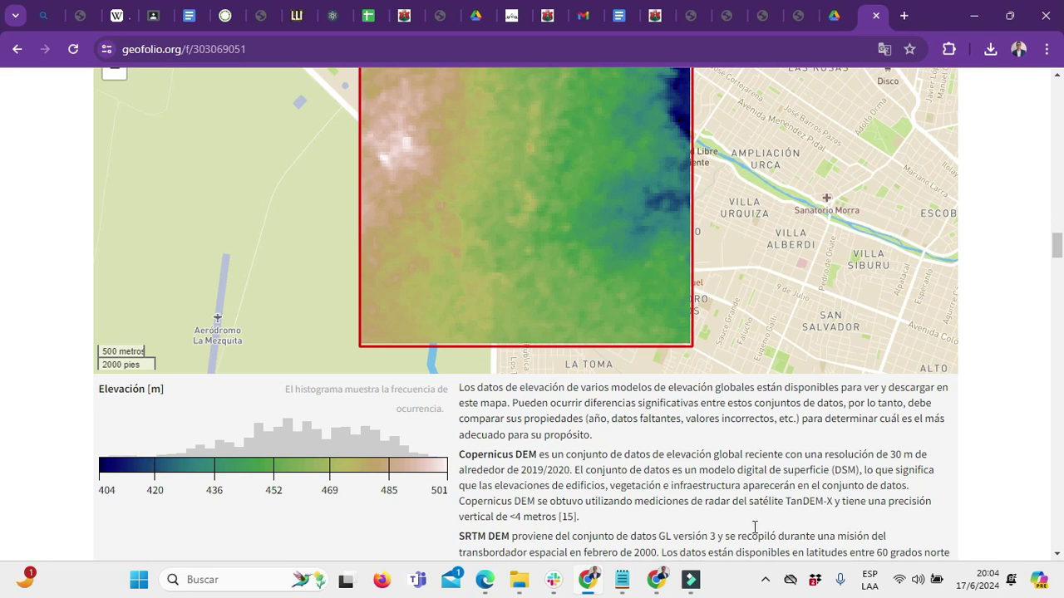
{"action": "scroll", "coordinate": [716, 424], "scroll_direction": "down", "scroll_amount": 1}
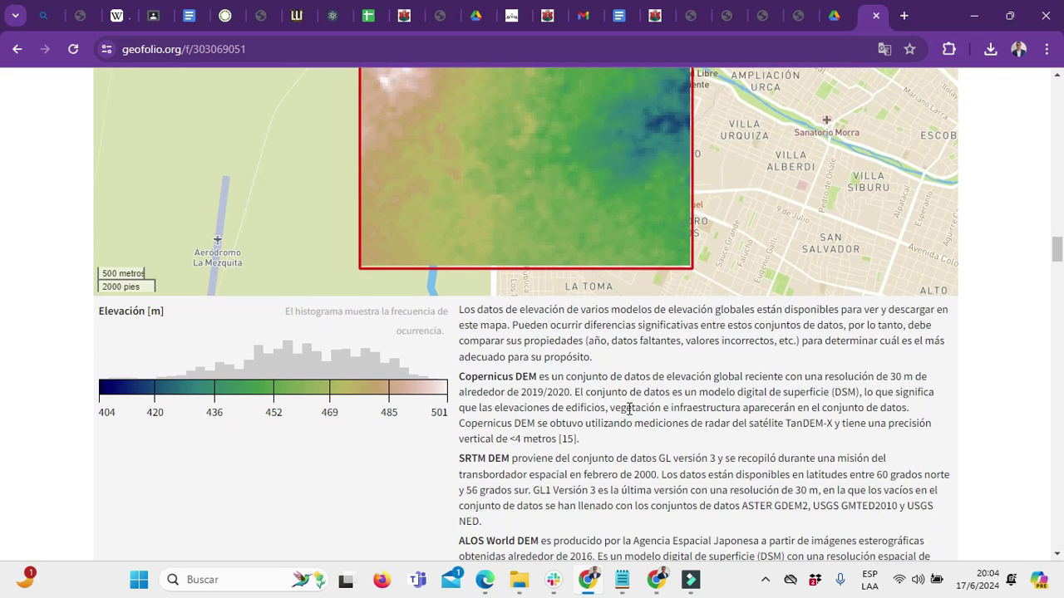
Examine the climate section's monthly precipitation and temperature charts, annual precipitation map and climate change note.
{"action": "scroll", "coordinate": [591, 407], "scroll_direction": "down", "scroll_amount": 5}
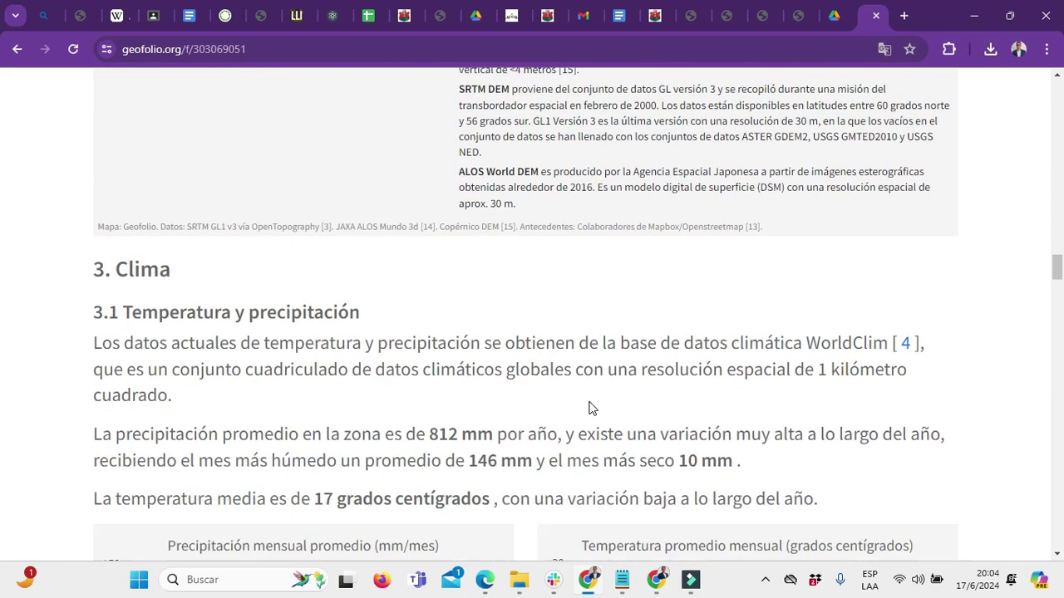
{"action": "scroll", "coordinate": [592, 408], "scroll_direction": "down", "scroll_amount": 5}
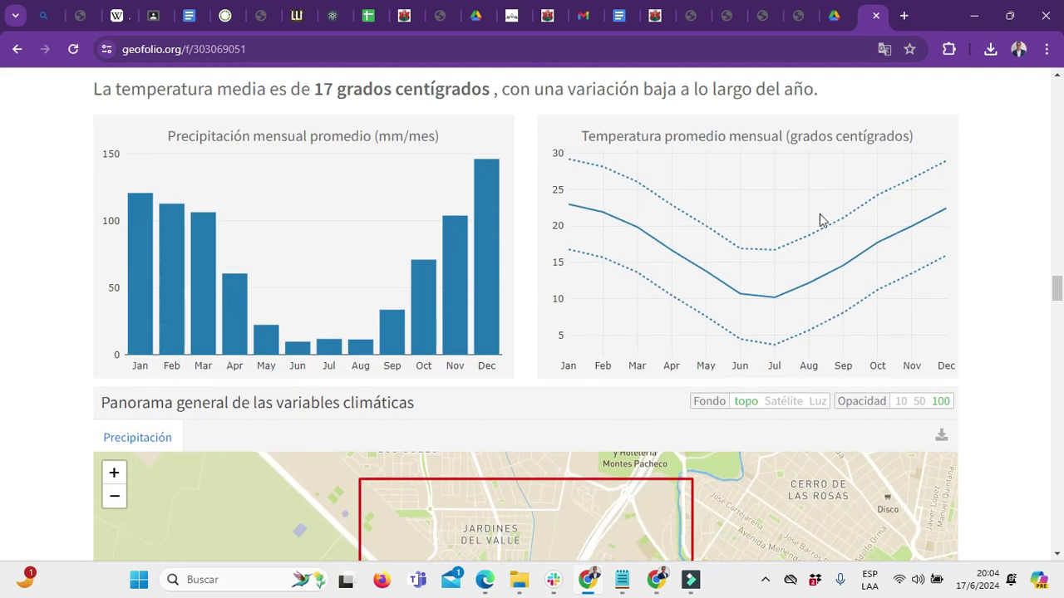
{"action": "scroll", "coordinate": [821, 280], "scroll_direction": "up", "scroll_amount": 2}
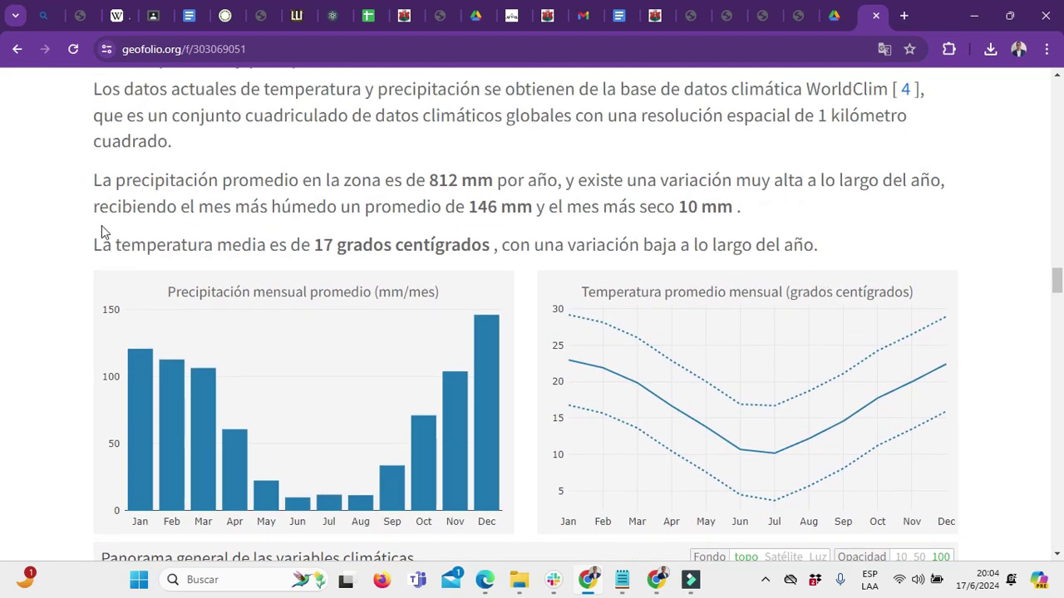
{"action": "scroll", "coordinate": [572, 274], "scroll_direction": "down", "scroll_amount": 5}
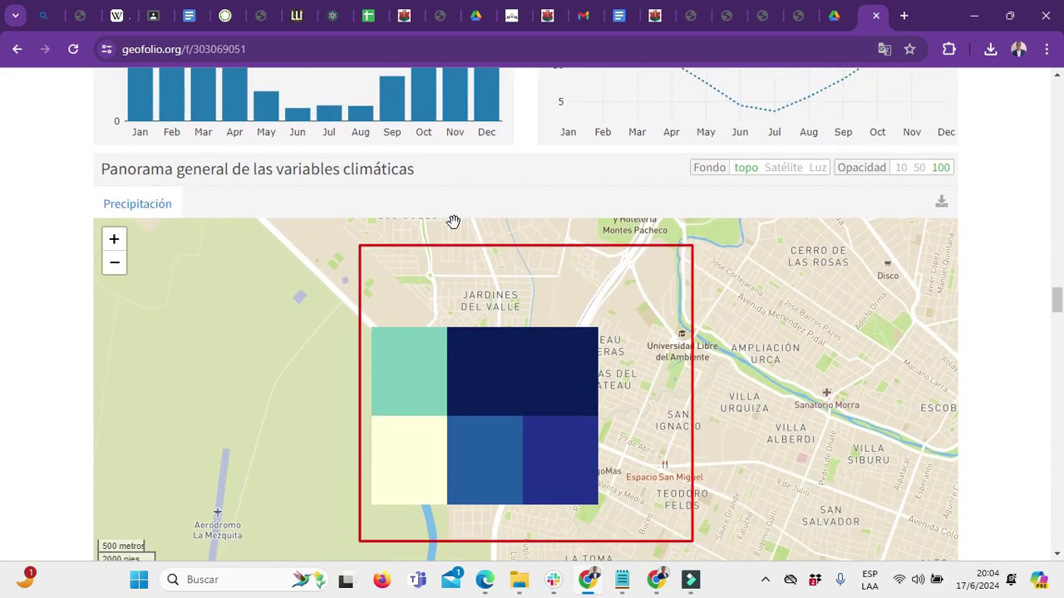
{"action": "scroll", "coordinate": [466, 232], "scroll_direction": "down", "scroll_amount": 1}
{"action": "scroll", "coordinate": [286, 346], "scroll_direction": "down", "scroll_amount": 2}
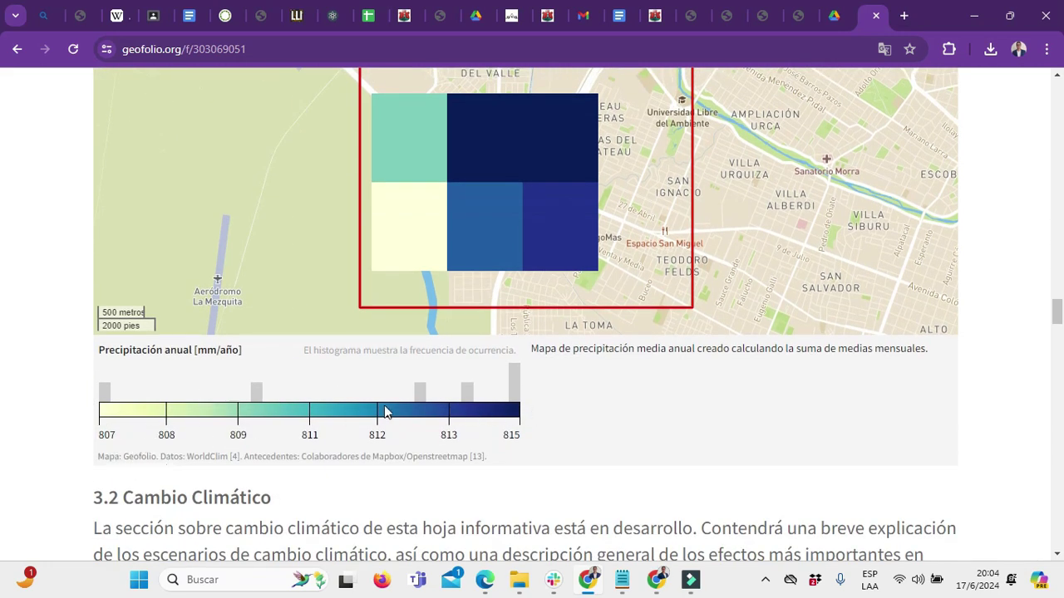
{"action": "scroll", "coordinate": [367, 418], "scroll_direction": "up", "scroll_amount": 2}
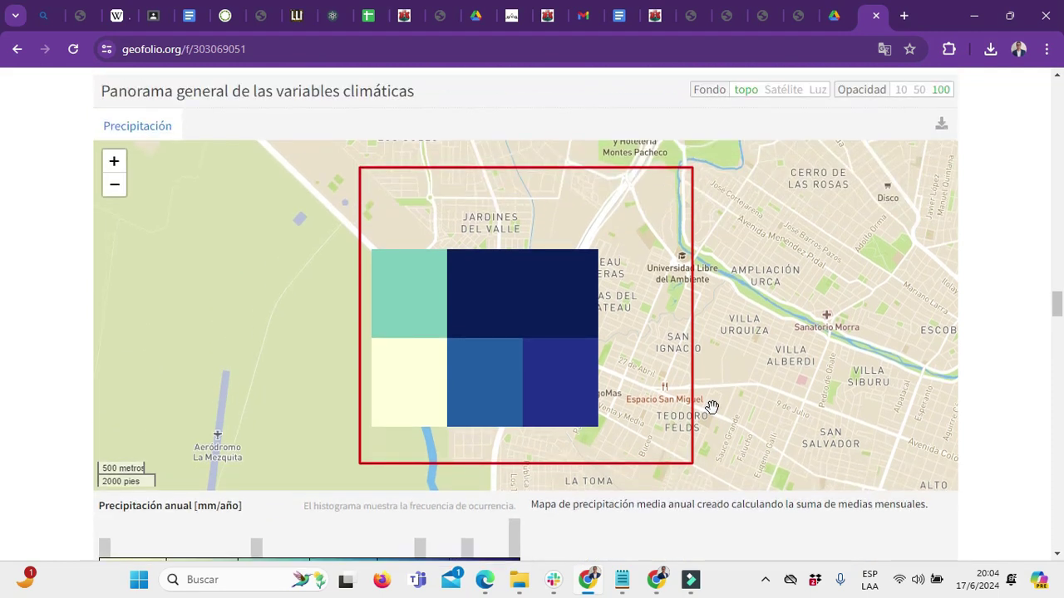
{"action": "scroll", "coordinate": [712, 407], "scroll_direction": "down", "scroll_amount": 5}
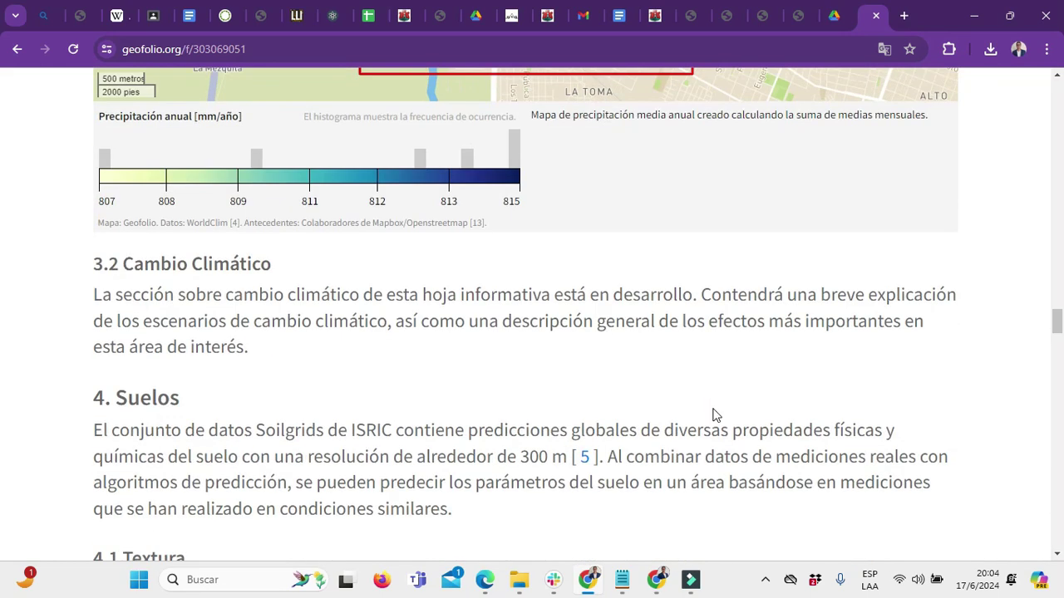
Read the soil texture section and show the Densidad a Granel layer on the soil property predictions map.
{"action": "scroll", "coordinate": [478, 372], "scroll_direction": "down", "scroll_amount": 4}
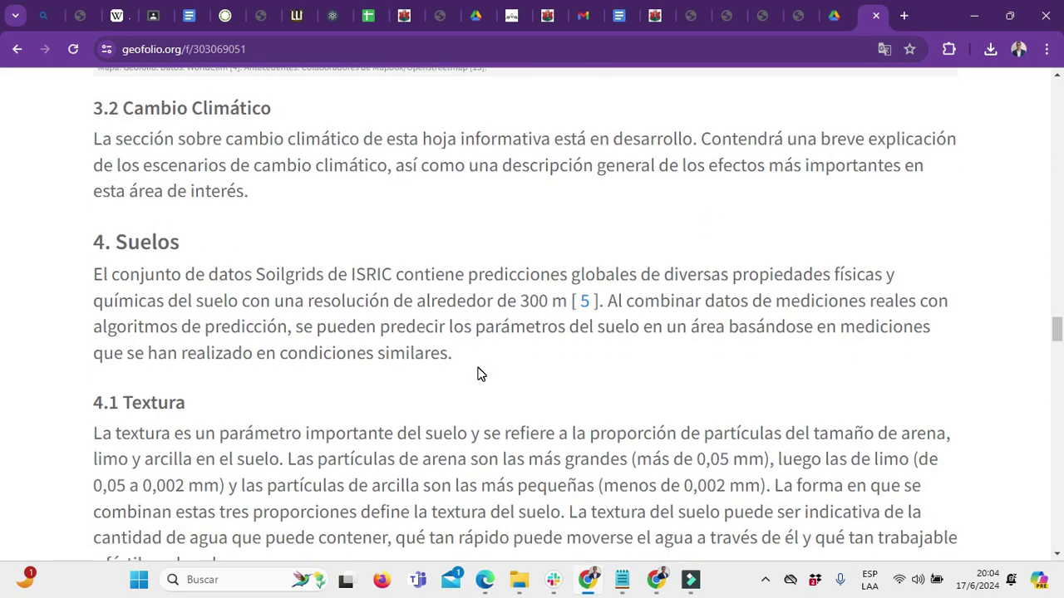
{"action": "scroll", "coordinate": [479, 368], "scroll_direction": "down", "scroll_amount": 3}
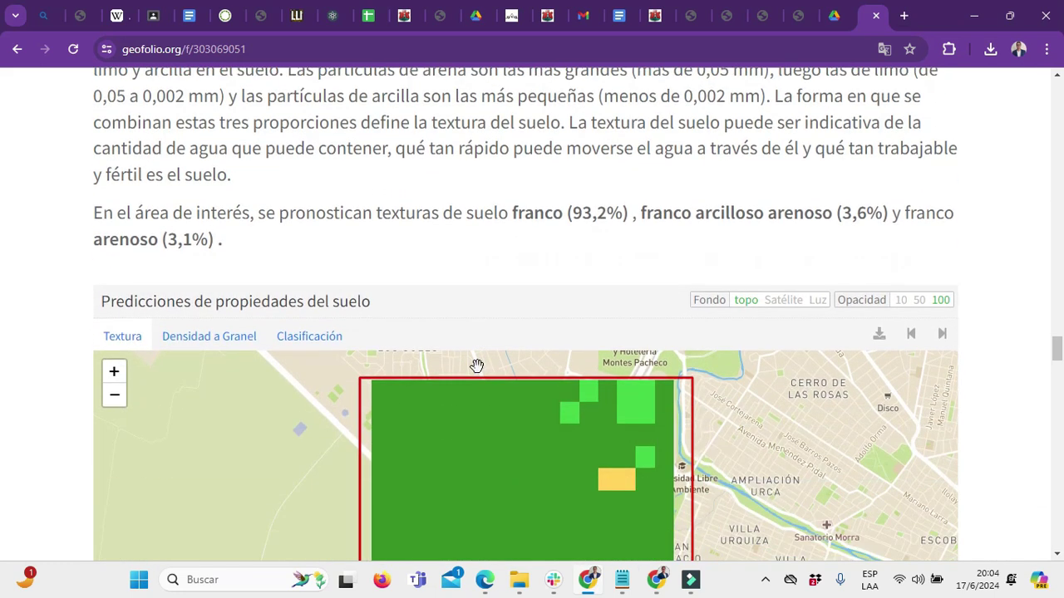
{"action": "left_click", "coordinate": [200, 339]}
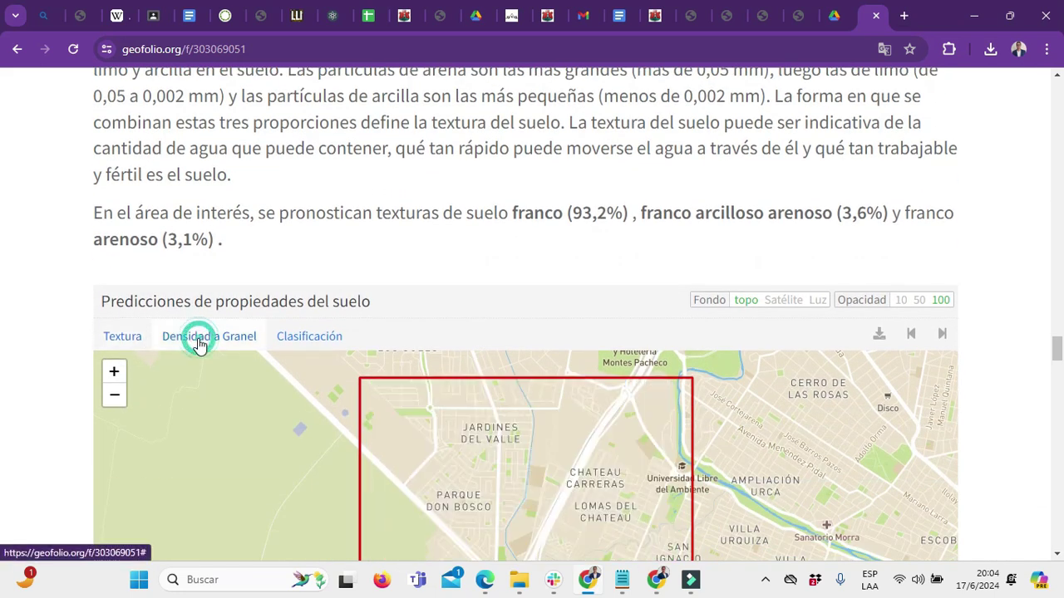
{"action": "scroll", "coordinate": [424, 261], "scroll_direction": "down", "scroll_amount": 1}
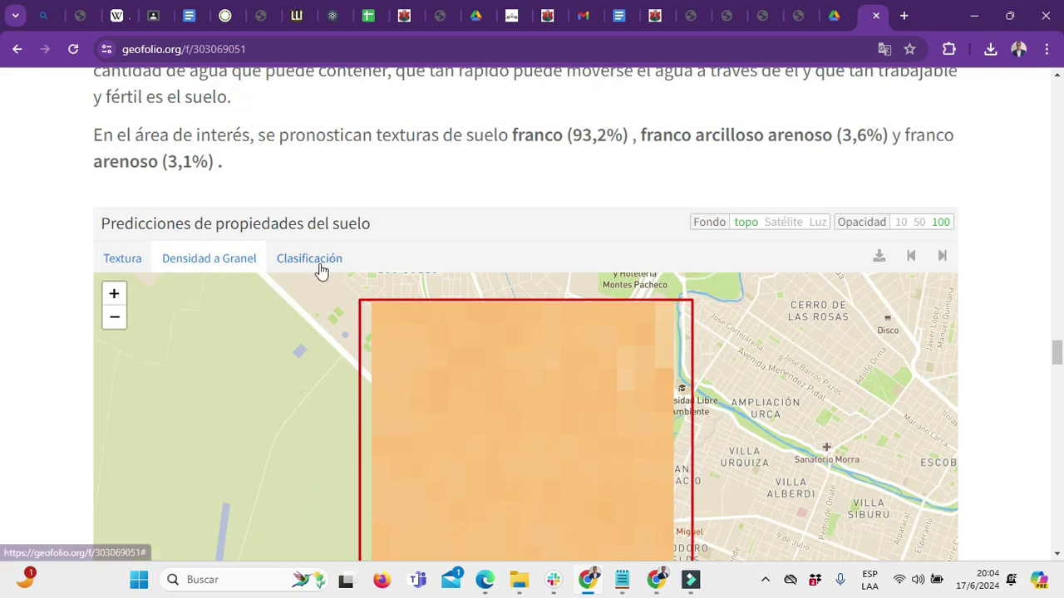
Show the Clasificación layer on the soil property predictions map and read its soil group legend.
{"action": "scroll", "coordinate": [320, 266], "scroll_direction": "down", "scroll_amount": 1}
{"action": "left_click", "coordinate": [301, 183]}
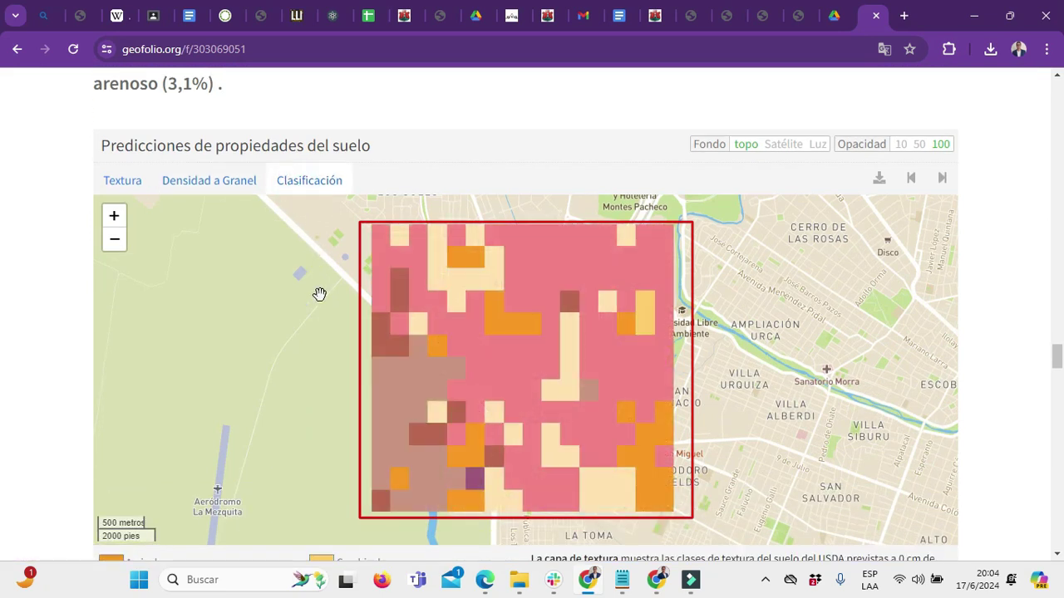
{"action": "scroll", "coordinate": [319, 294], "scroll_direction": "down", "scroll_amount": 3}
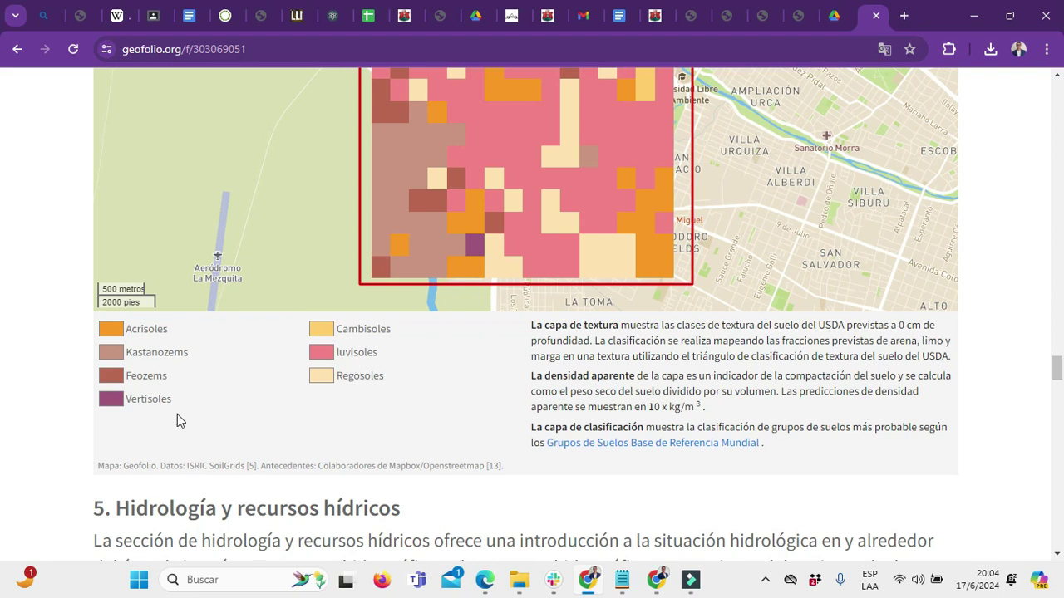
{"action": "scroll", "coordinate": [440, 399], "scroll_direction": "up", "scroll_amount": 3}
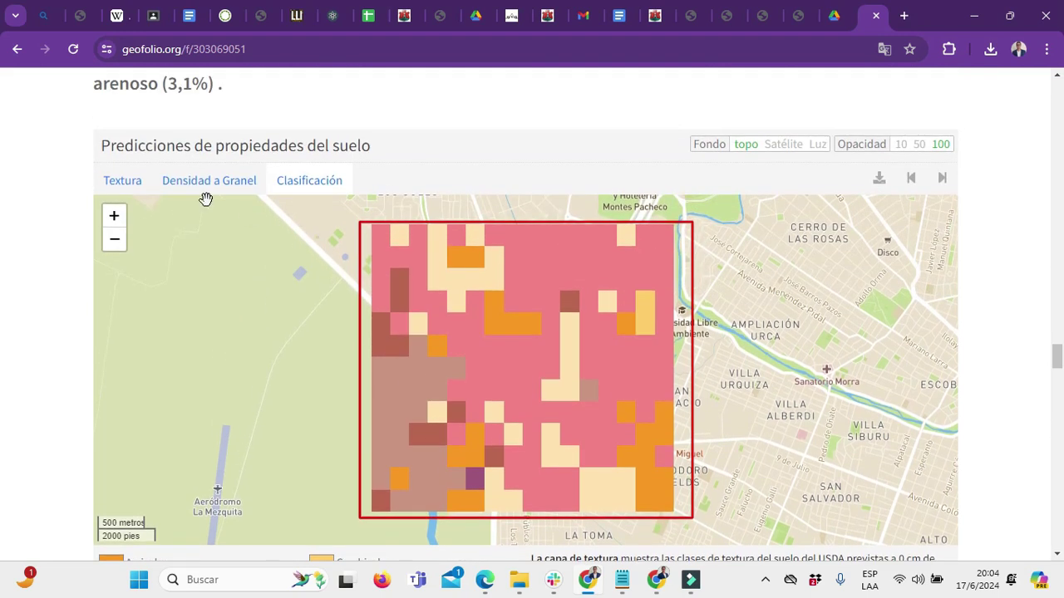
View the Densidad a Granel and Textura layers on the soil property predictions map together with their legends.
{"action": "left_click", "coordinate": [201, 191]}
{"action": "scroll", "coordinate": [5, 274], "scroll_direction": "down", "scroll_amount": 3}
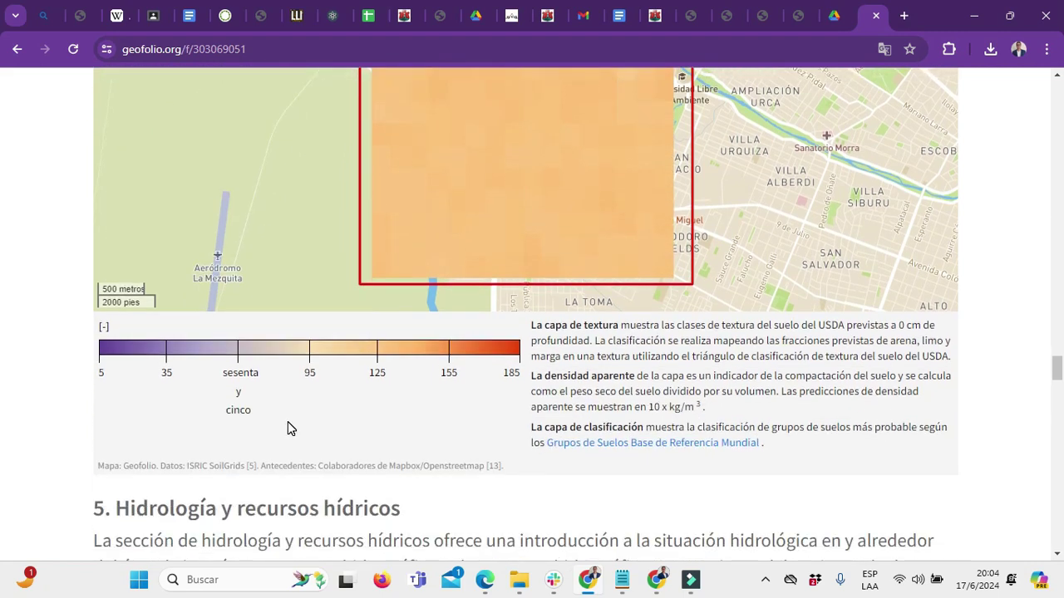
{"action": "scroll", "coordinate": [288, 422], "scroll_direction": "up", "scroll_amount": 3}
{"action": "left_click", "coordinate": [141, 191]}
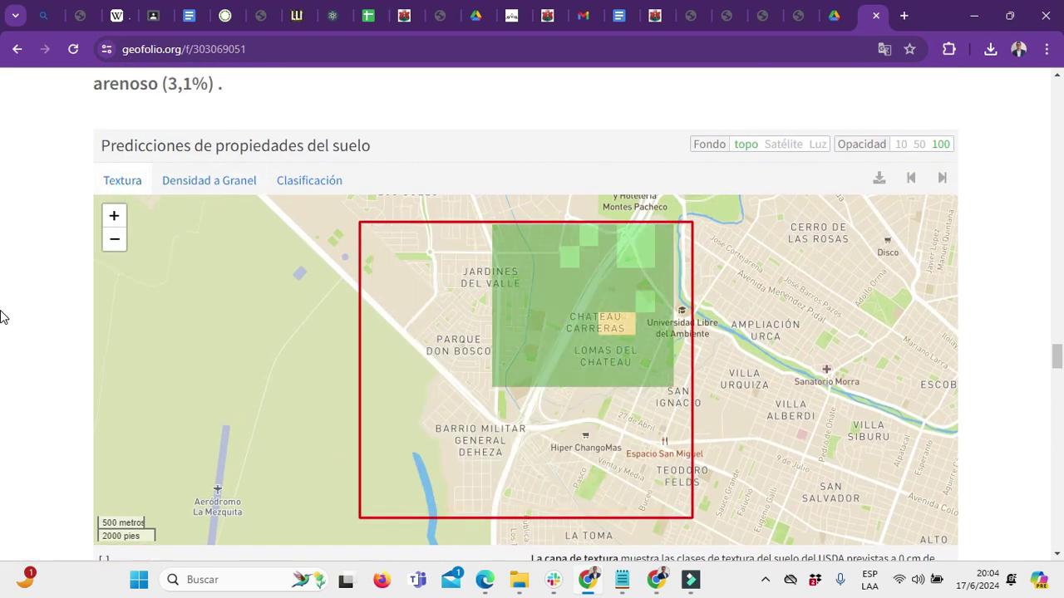
{"action": "scroll", "coordinate": [2, 316], "scroll_direction": "down", "scroll_amount": 1}
{"action": "scroll", "coordinate": [3, 316], "scroll_direction": "down", "scroll_amount": 2}
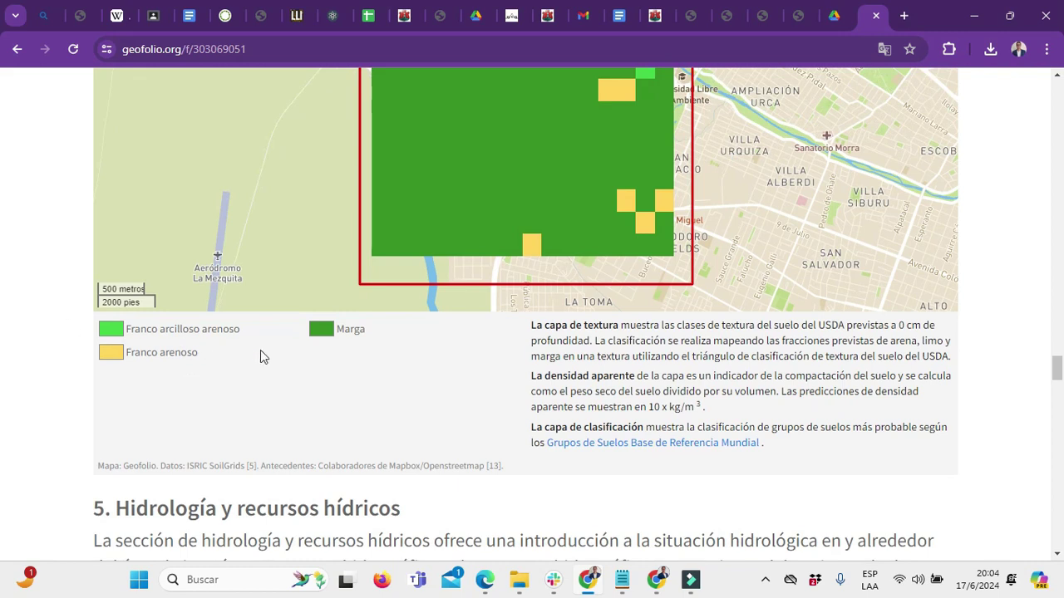
Read the hydrology and water resources section and examine the Panorama hidrológico map with its upstream basin inset.
{"action": "scroll", "coordinate": [411, 376], "scroll_direction": "down", "scroll_amount": 2}
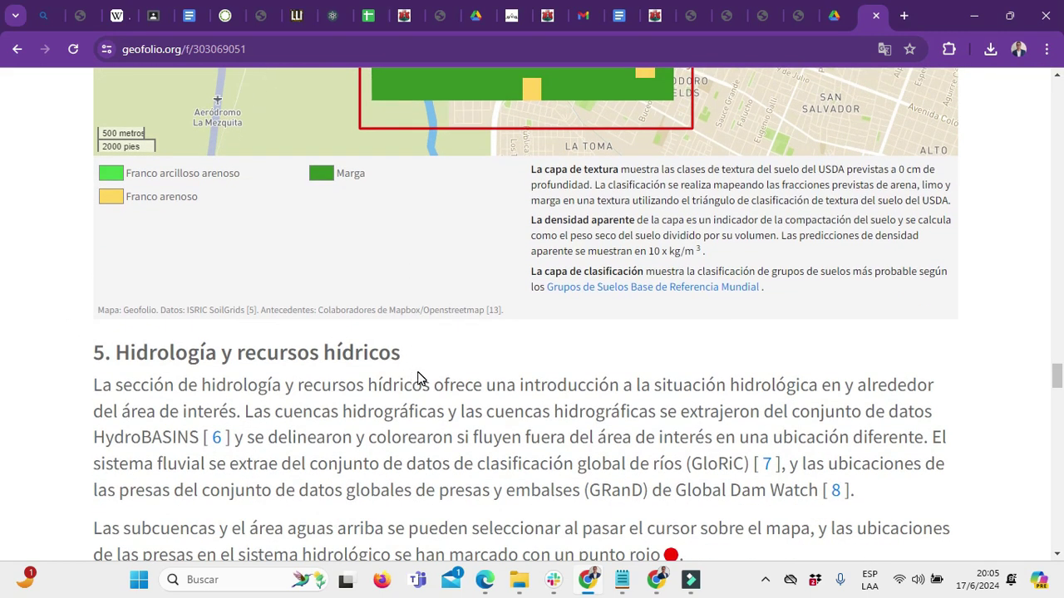
{"action": "scroll", "coordinate": [430, 381], "scroll_direction": "down", "scroll_amount": 3}
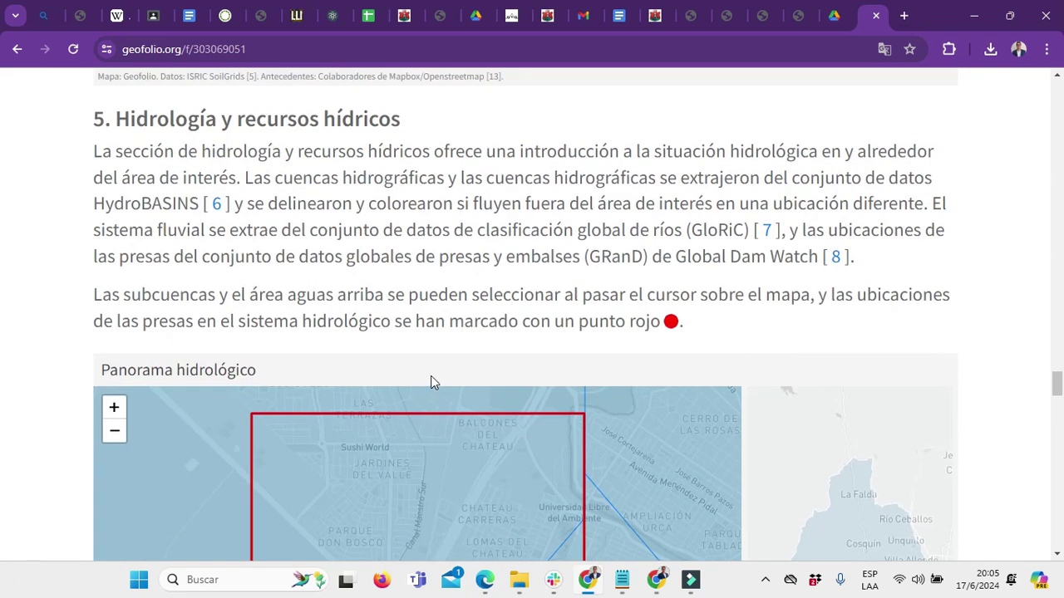
{"action": "scroll", "coordinate": [440, 239], "scroll_direction": "down", "scroll_amount": 4}
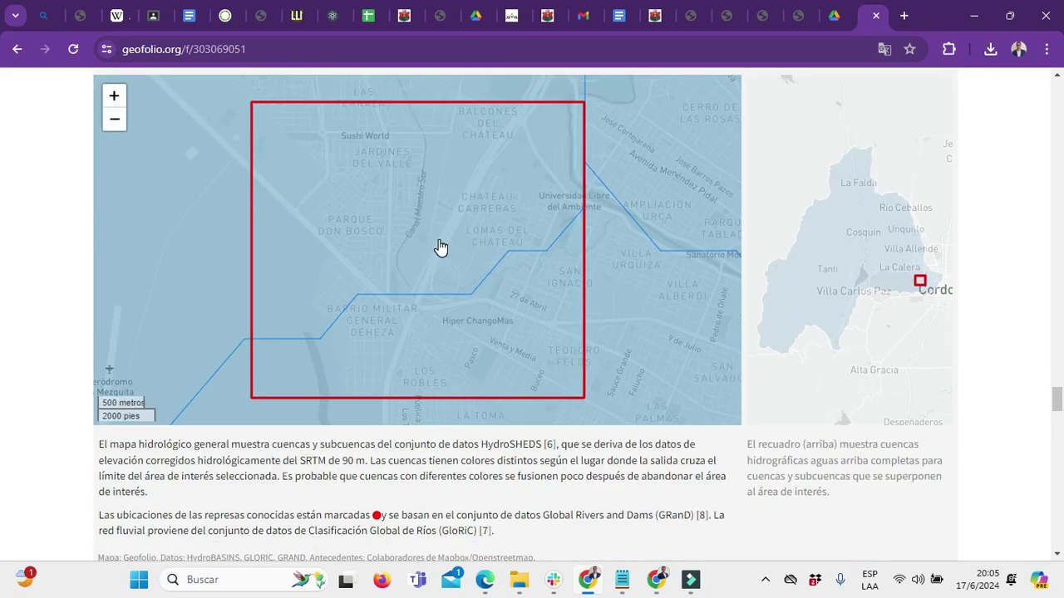
{"action": "scroll", "coordinate": [440, 247], "scroll_direction": "down", "scroll_amount": 4}
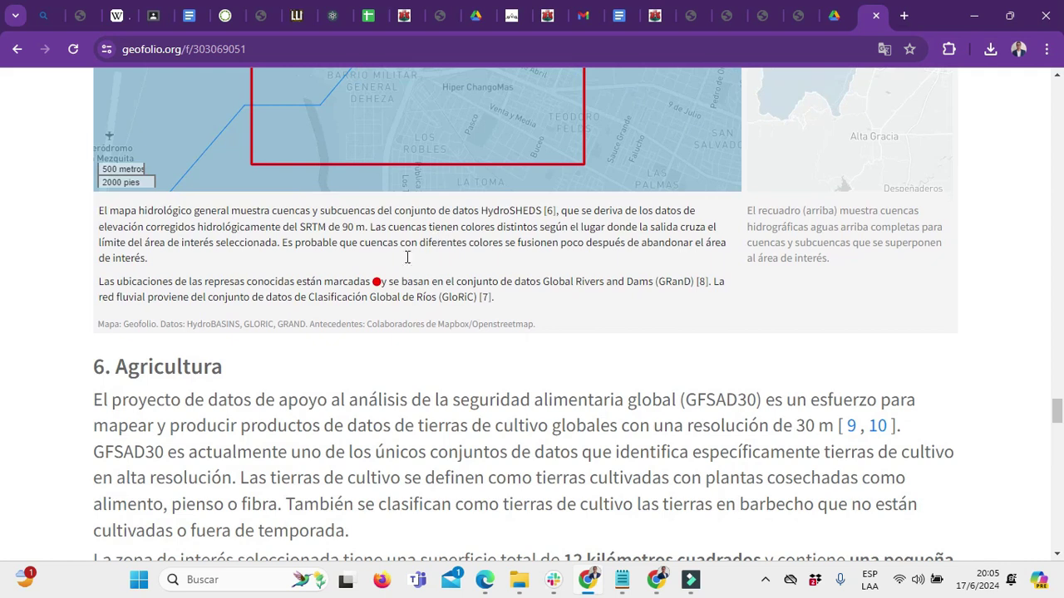
{"action": "scroll", "coordinate": [206, 379], "scroll_direction": "down", "scroll_amount": 1}
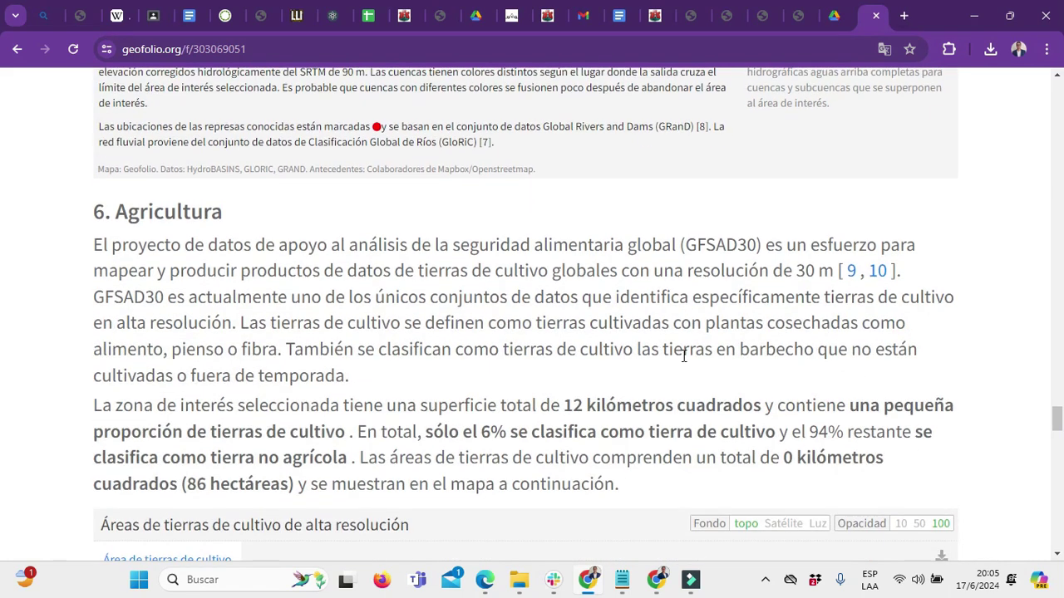
{"action": "scroll", "coordinate": [684, 356], "scroll_direction": "up", "scroll_amount": 3}
{"action": "scroll", "coordinate": [734, 402], "scroll_direction": "up", "scroll_amount": 3}
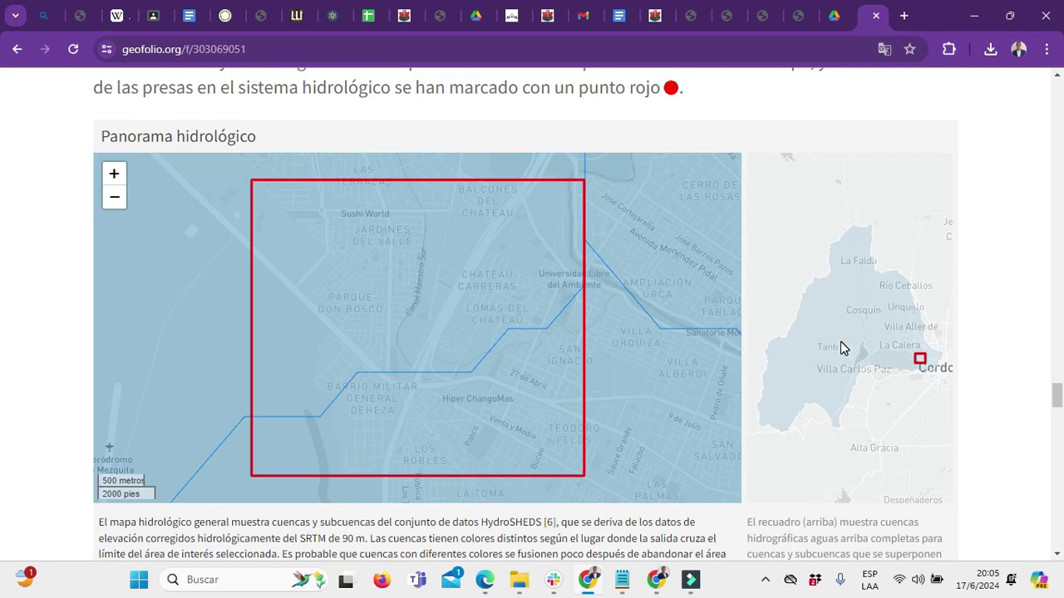
Review the agriculture section's cropland map, crop notes and crop calendar table, continuing through to the reference notes.
{"action": "scroll", "coordinate": [841, 347], "scroll_direction": "down", "scroll_amount": 6}
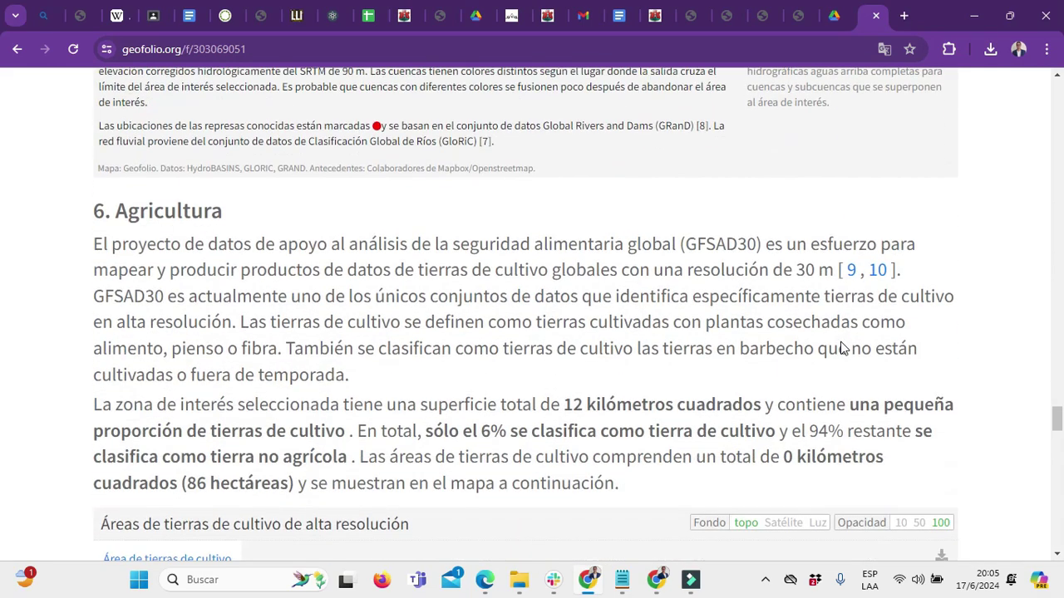
{"action": "scroll", "coordinate": [842, 341], "scroll_direction": "down", "scroll_amount": 6}
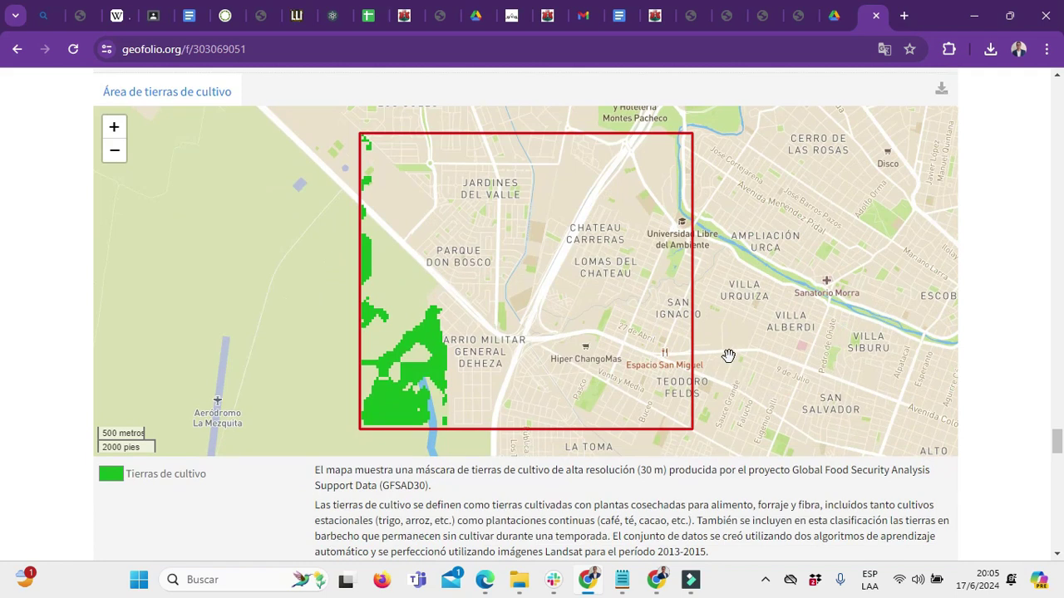
{"action": "scroll", "coordinate": [904, 390], "scroll_direction": "down", "scroll_amount": 6}
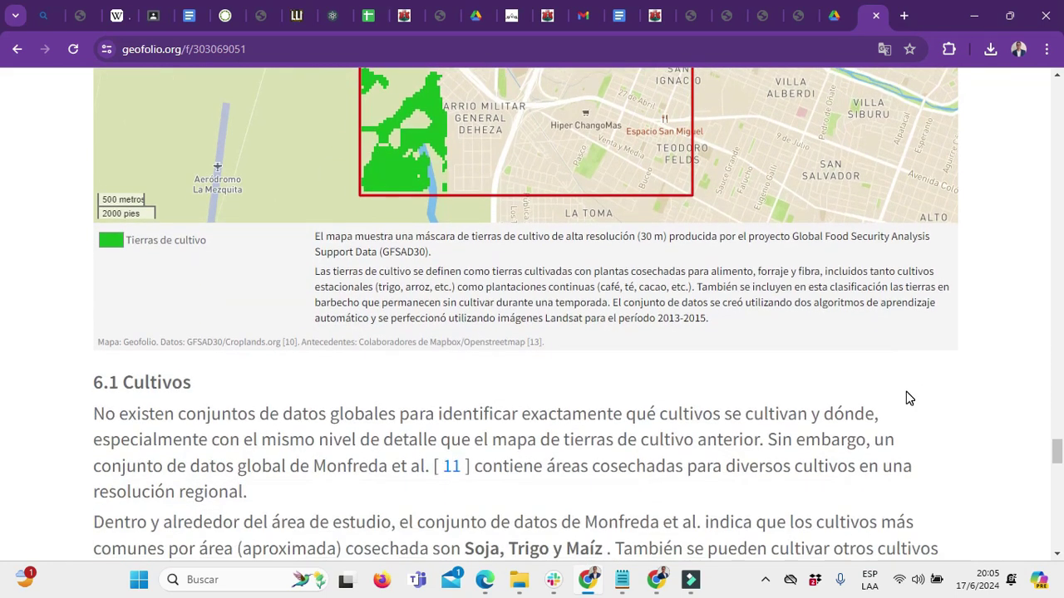
{"action": "scroll", "coordinate": [906, 398], "scroll_direction": "down", "scroll_amount": 4}
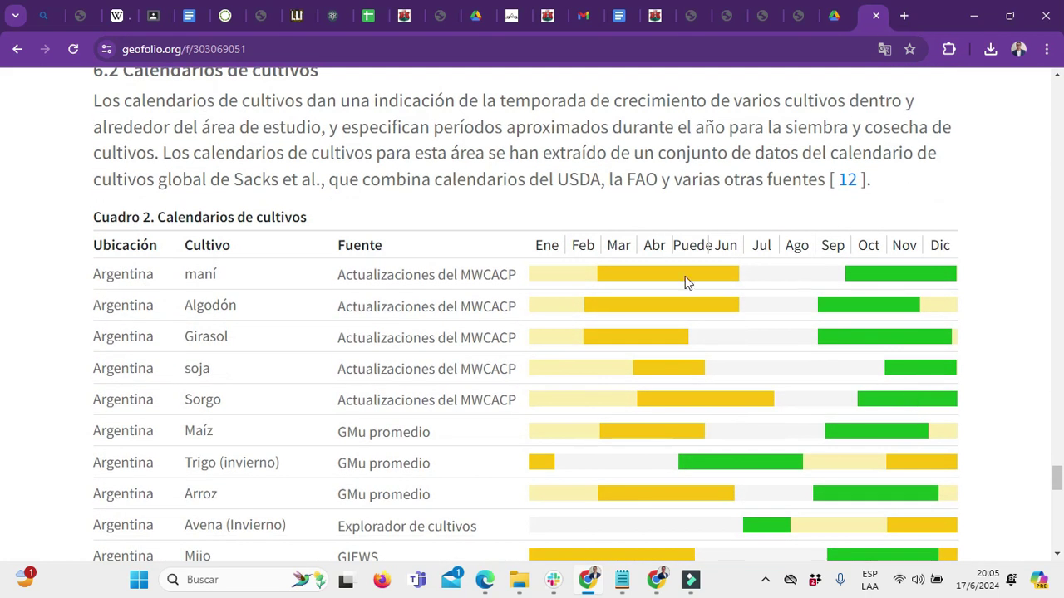
{"action": "scroll", "coordinate": [985, 254], "scroll_direction": "down", "scroll_amount": 2}
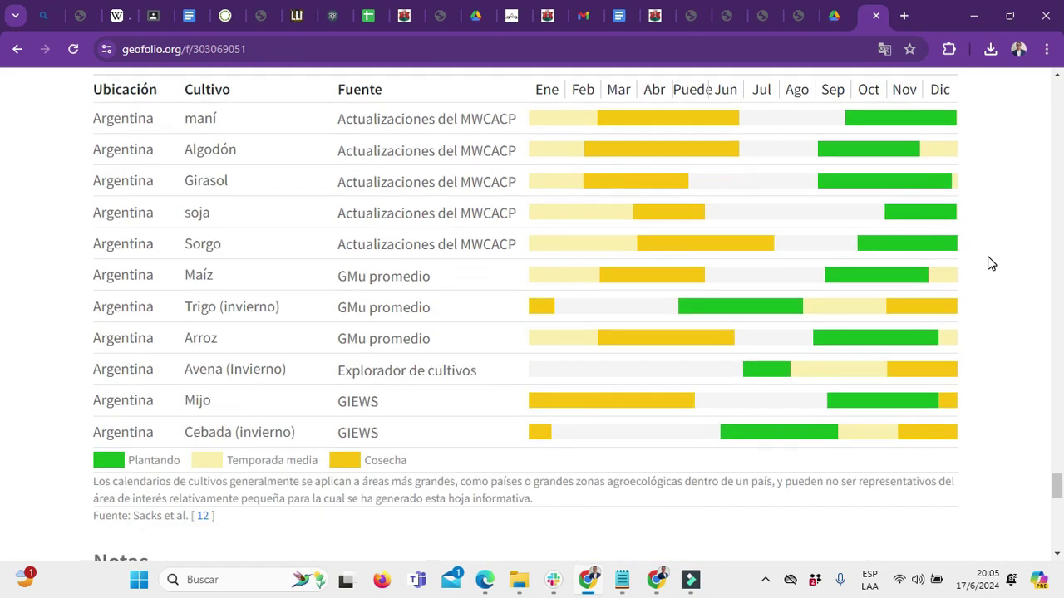
{"action": "scroll", "coordinate": [994, 265], "scroll_direction": "up", "scroll_amount": 1}
{"action": "scroll", "coordinate": [994, 270], "scroll_direction": "down", "scroll_amount": 3}
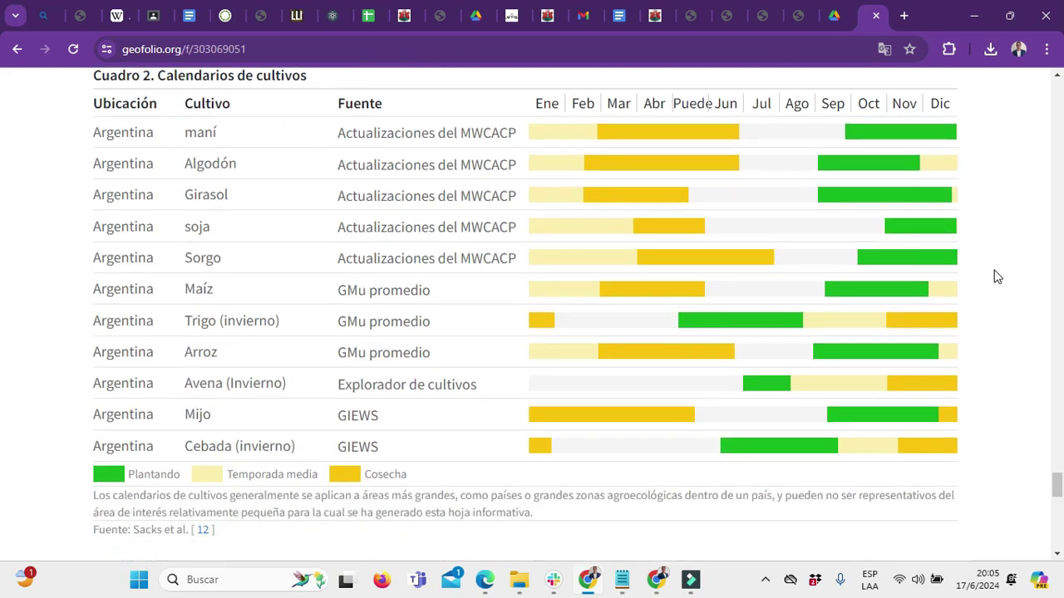
{"action": "scroll", "coordinate": [996, 283], "scroll_direction": "down", "scroll_amount": 6}
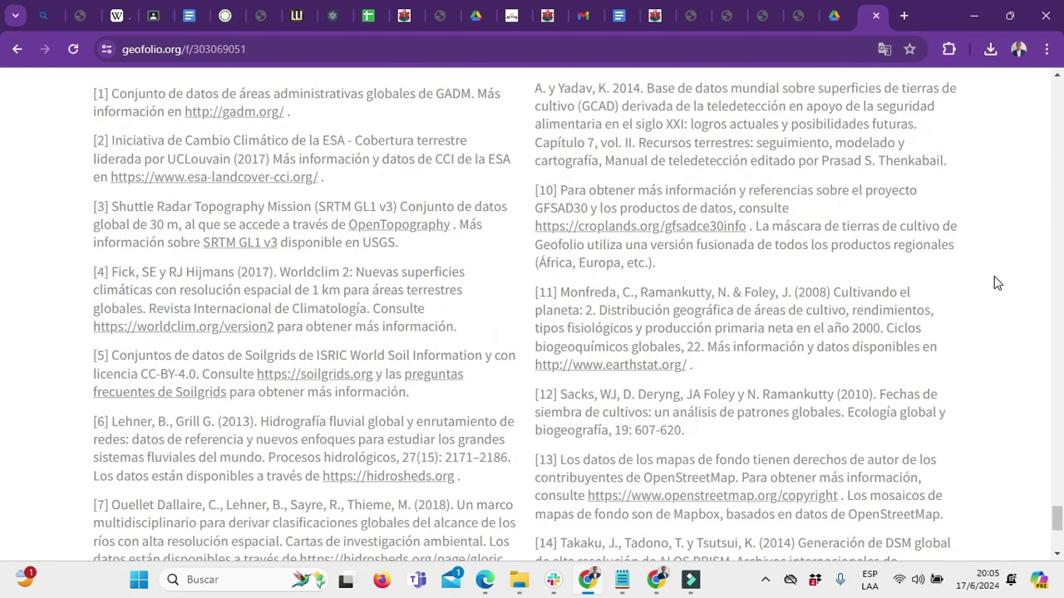
Return to the 1992 land cover classification map and review its legend and data source description.
{"action": "left_click_drag", "start_coordinate": [1062, 516], "coordinate": [1062, 166]}
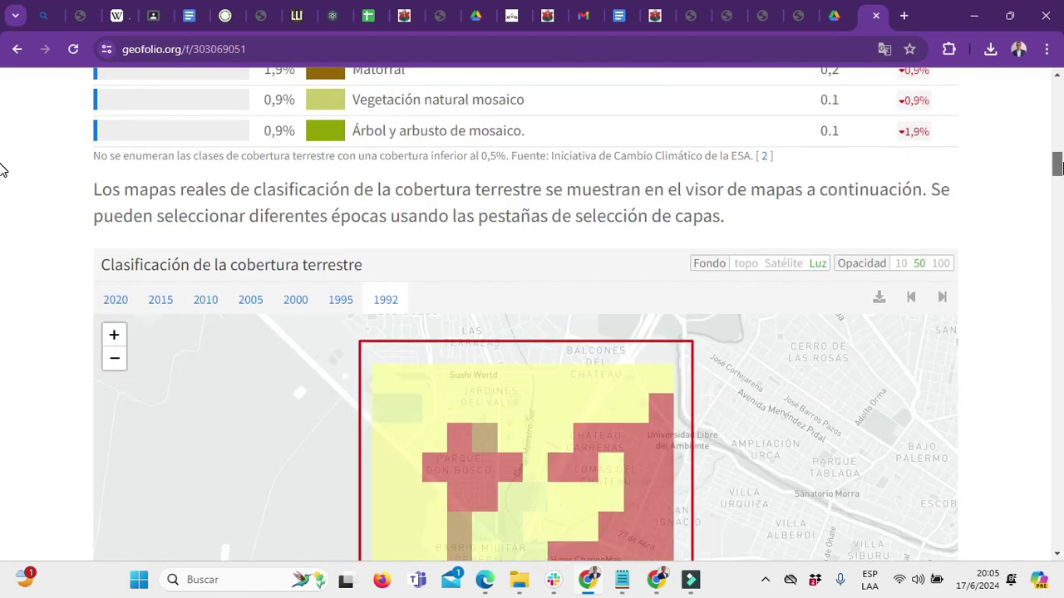
{"action": "scroll", "coordinate": [3, 175], "scroll_direction": "down", "scroll_amount": 5}
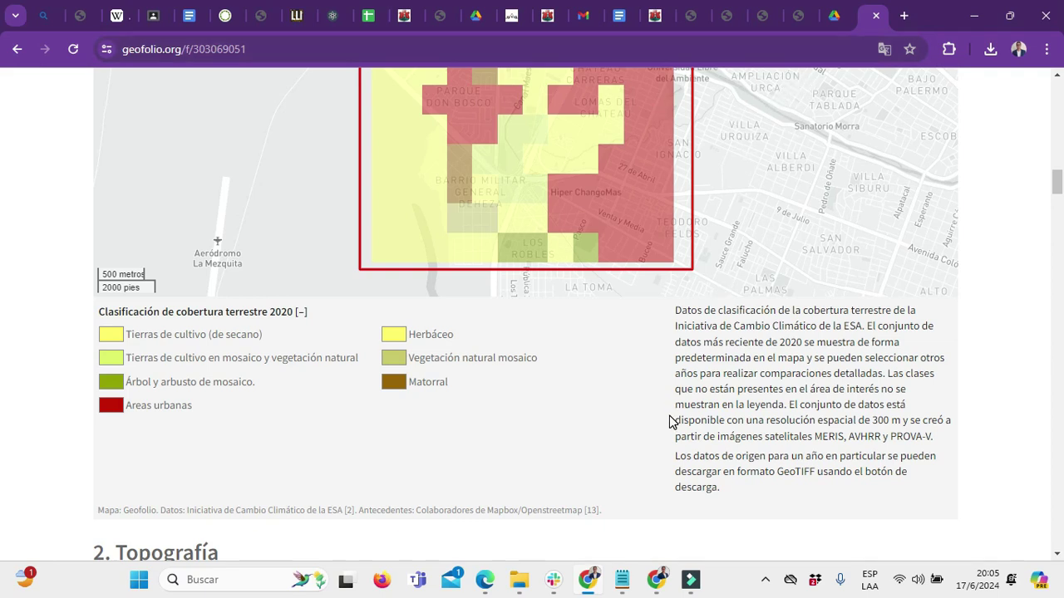
{"action": "left_click", "coordinate": [765, 581]}
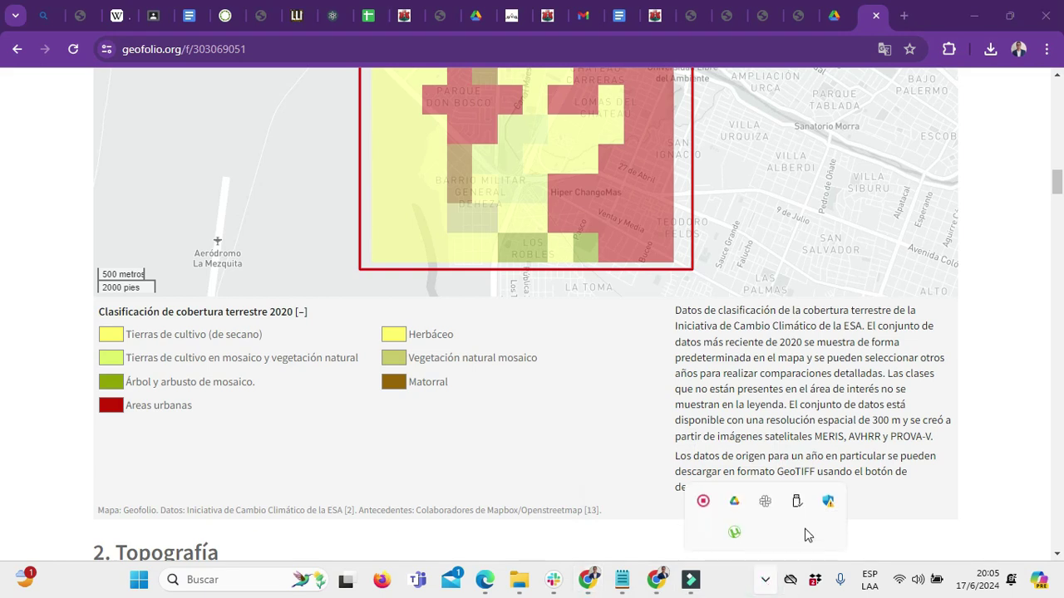
{"action": "left_click", "coordinate": [703, 504]}
{"action": "left_click", "coordinate": [744, 514]}
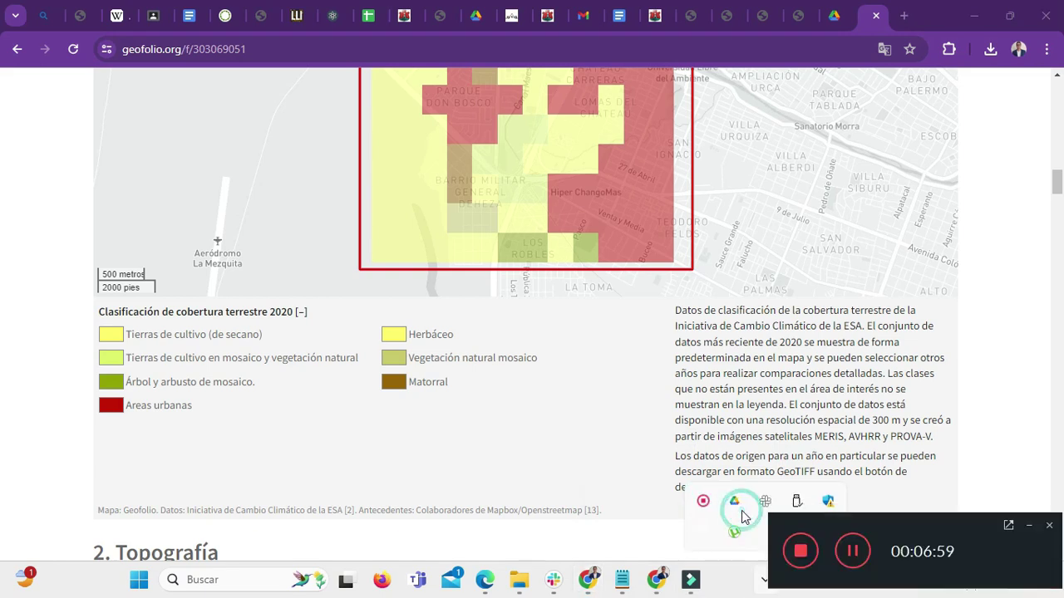